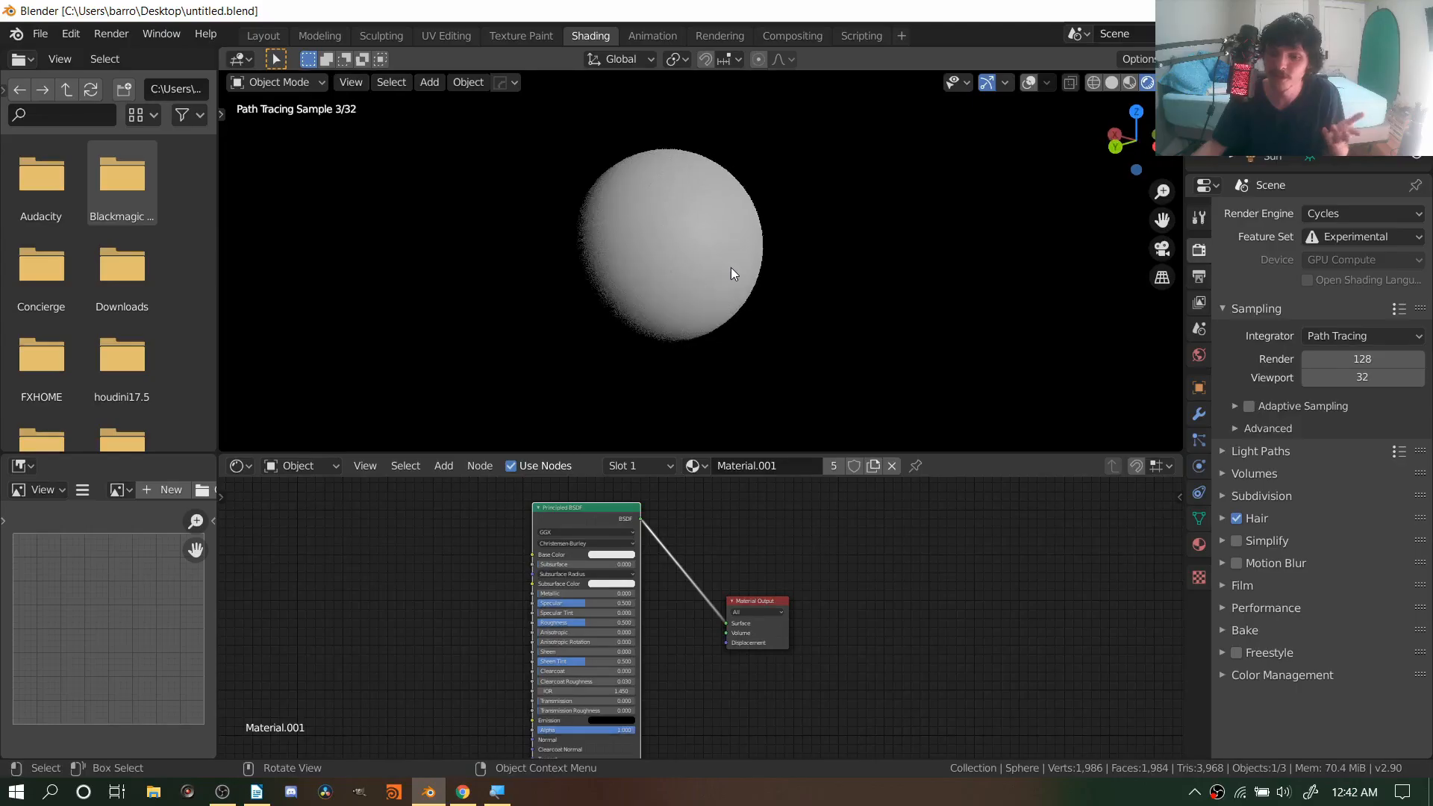
Step: Connect the Displacement node's output to the Displacement input of the Material Output
{"action": "middle_click_drag", "start_coordinate": [730, 237], "coordinate": [713, 249]}
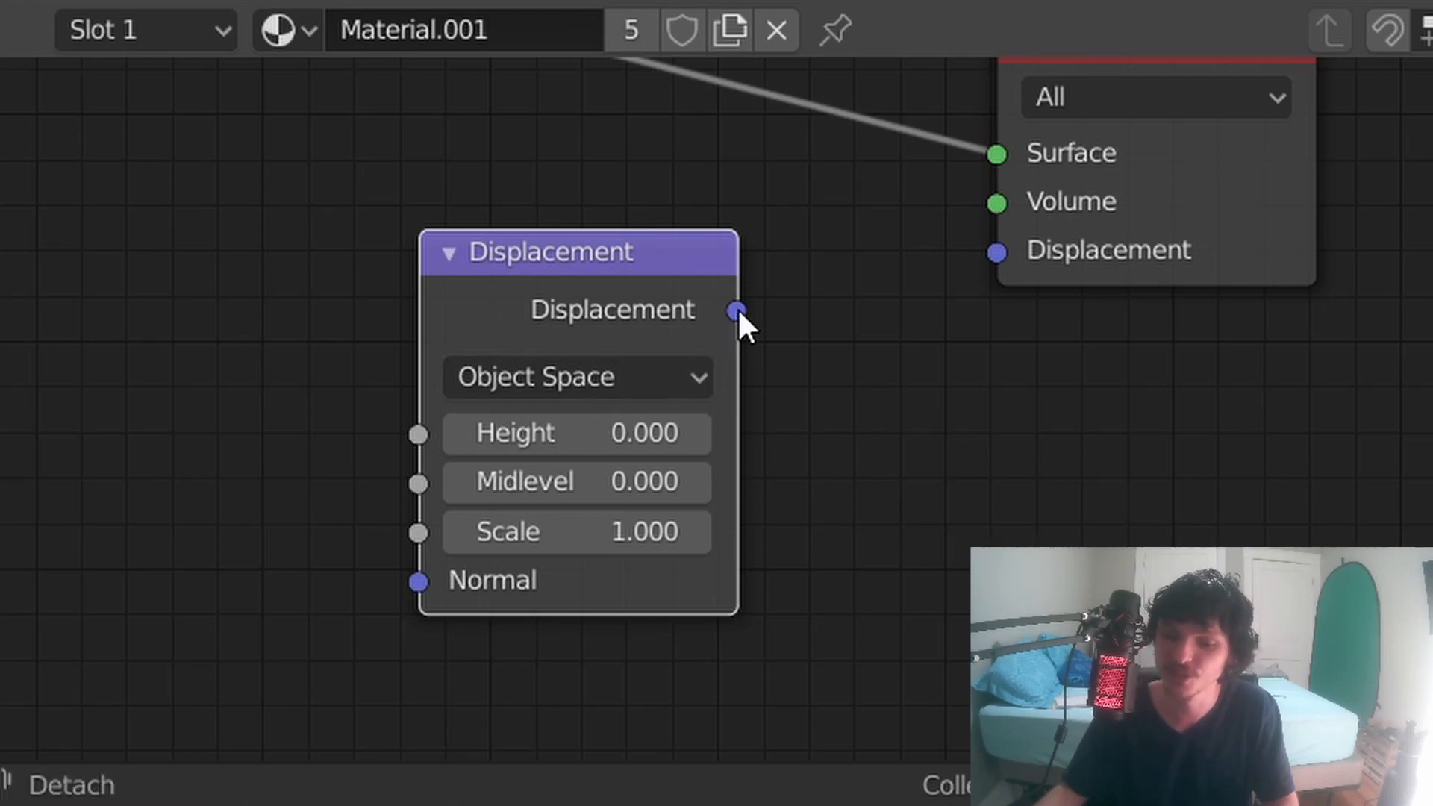
{"action": "left_click_drag", "start_coordinate": [738, 309], "coordinate": [998, 252]}
{"action": "middle_click_drag", "start_coordinate": [1201, 201], "coordinate": [941, 272]}
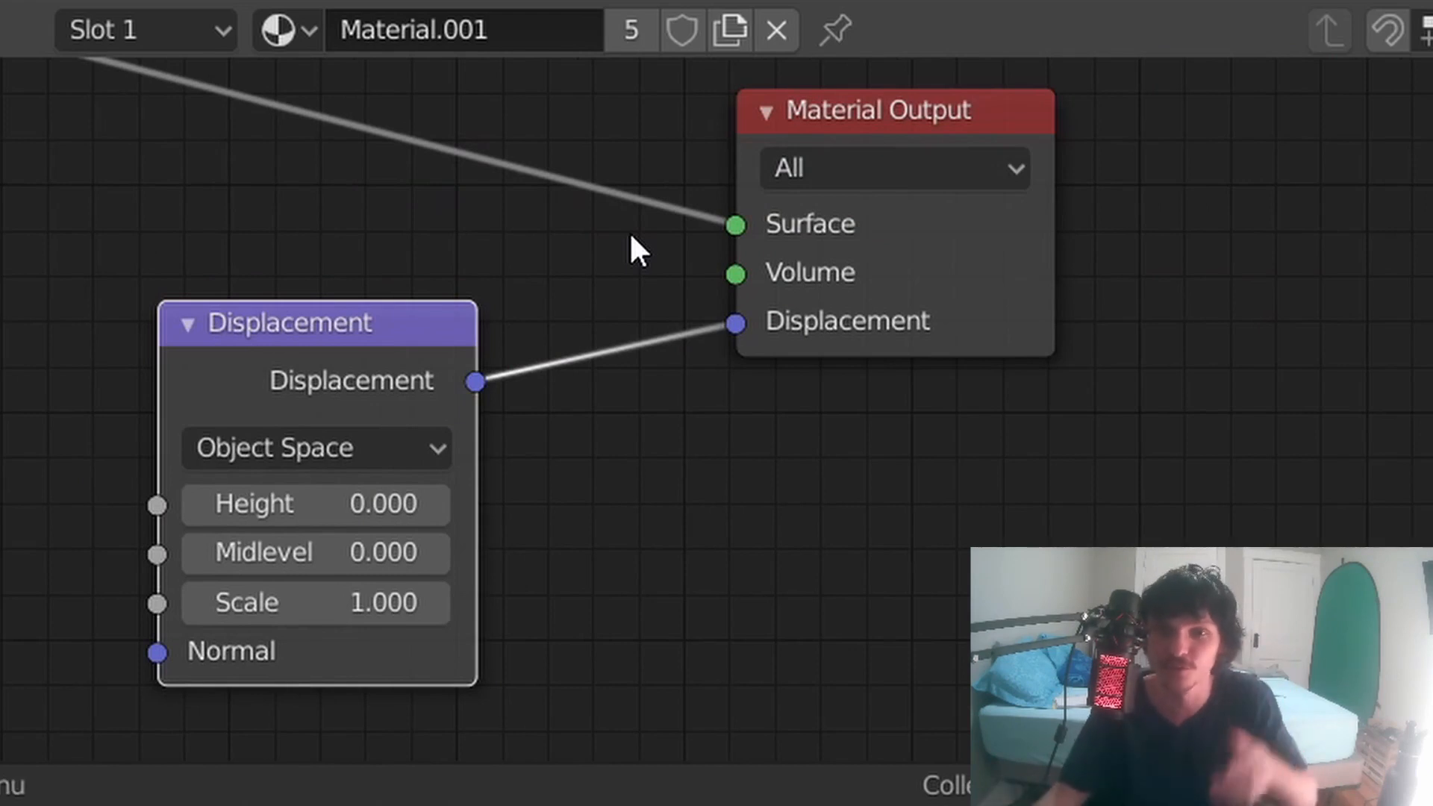
{"action": "middle_click_drag", "start_coordinate": [0, 300], "coordinate": [215, 321]}
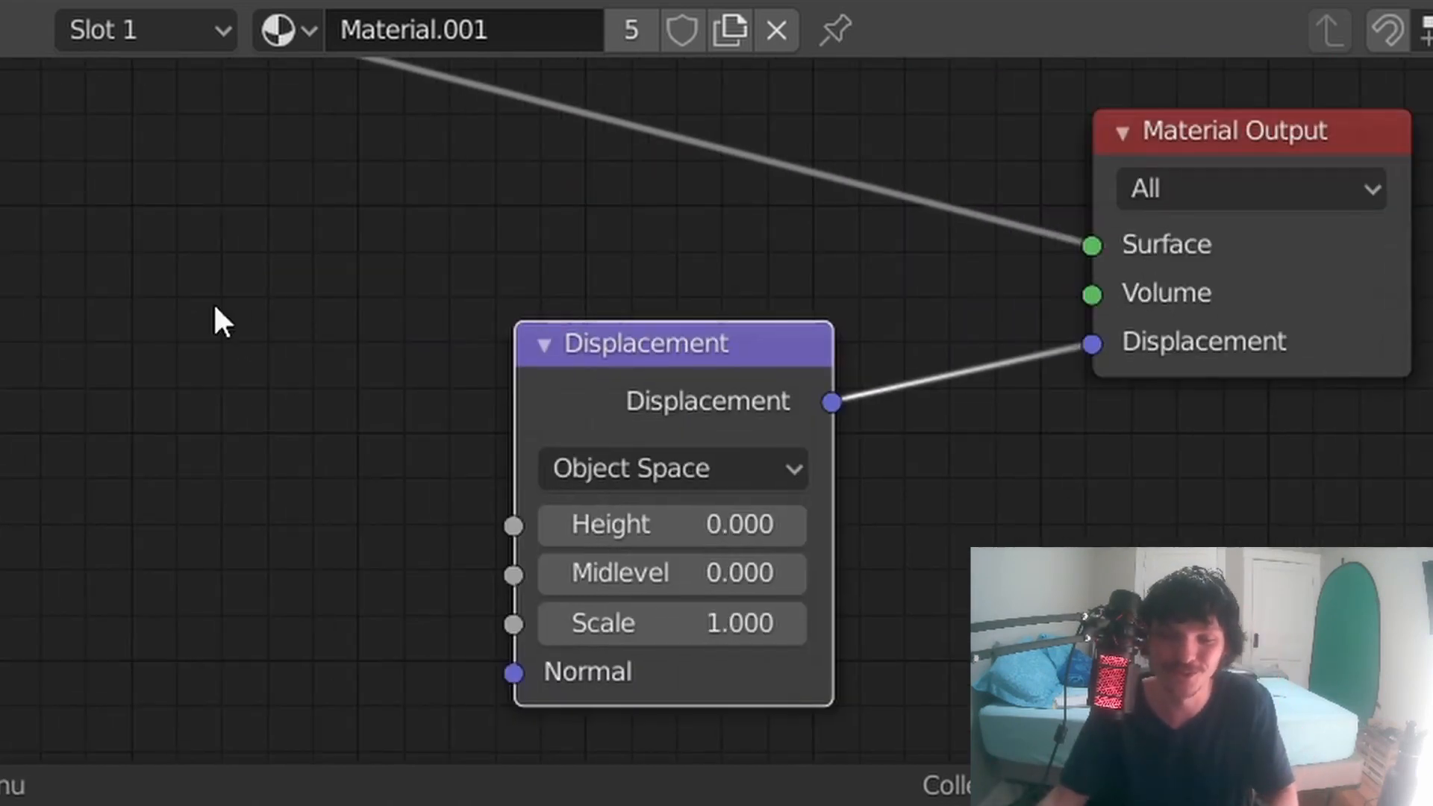
Step: Add a Noise Texture node and connect its Fac output to the Height input of the Displacement node
{"action": "key", "text": "shift+a"}
{"action": "left_click", "coordinate": [7, 231]}
{"action": "type", "text": "noi"}
{"action": "key", "text": "Return"}
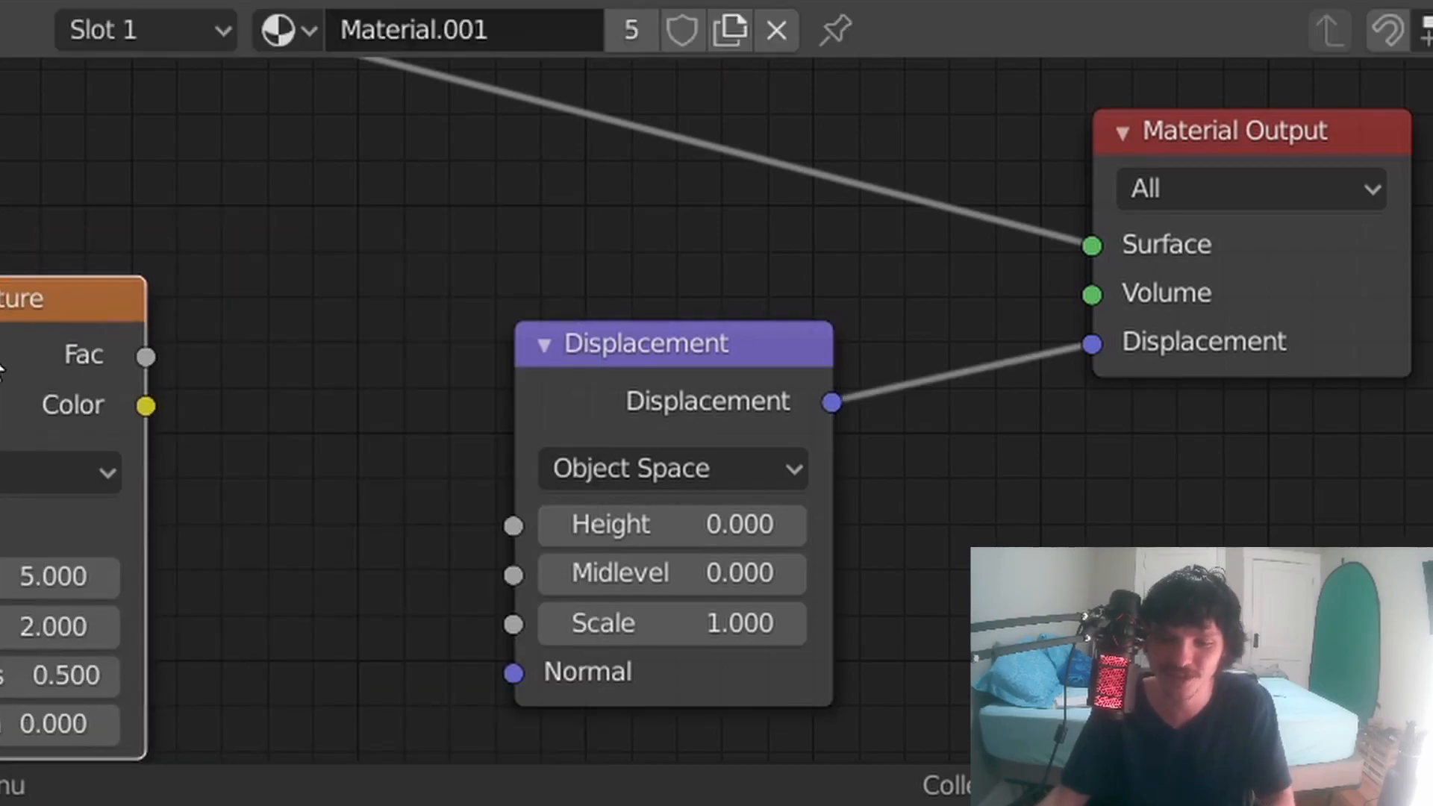
{"action": "left_click_drag", "start_coordinate": [147, 357], "coordinate": [514, 525]}
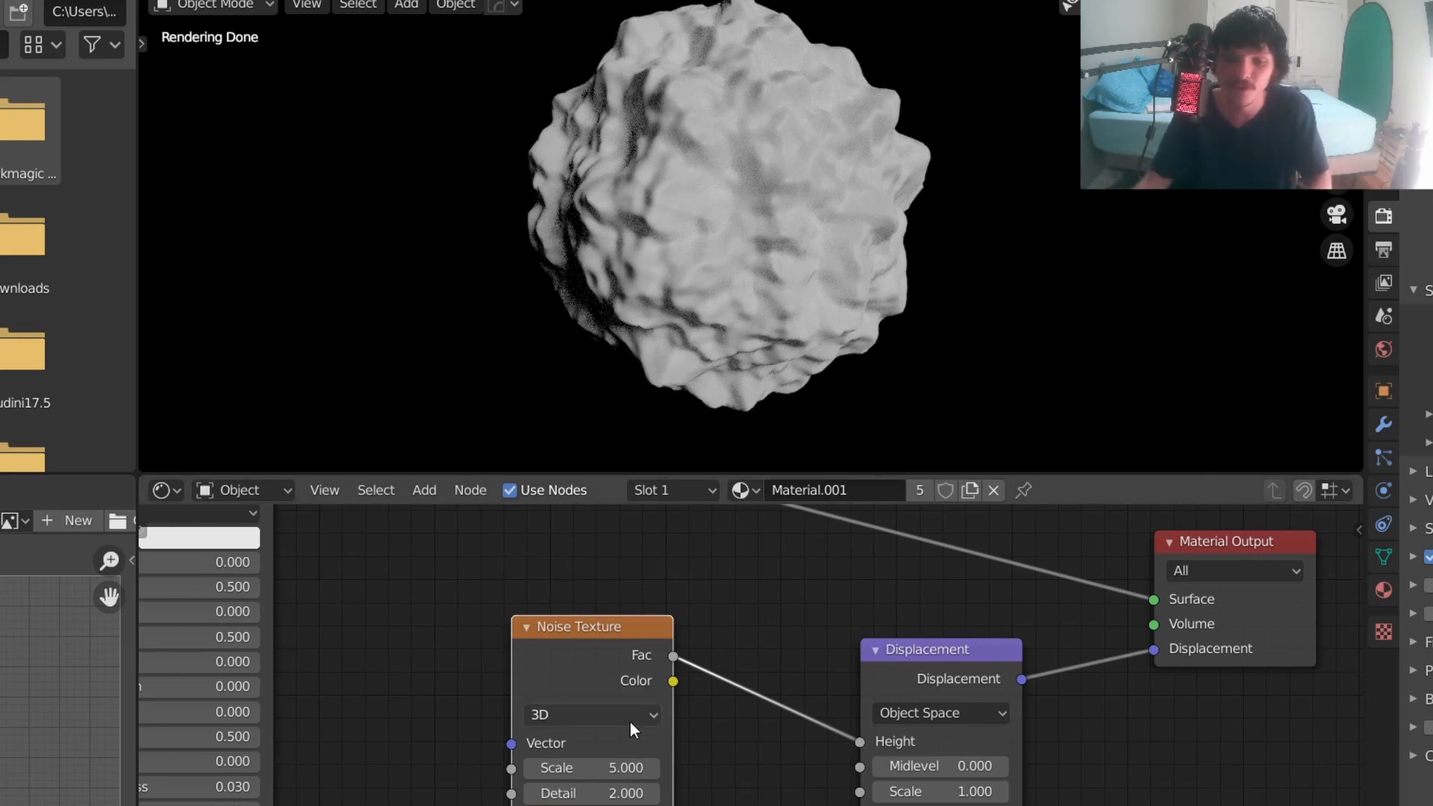
Step: Set the Noise Texture's scale to 3, detail to 16 and distortion to 0.4
{"action": "type", "text": "3"}
{"action": "key", "text": "Return"}
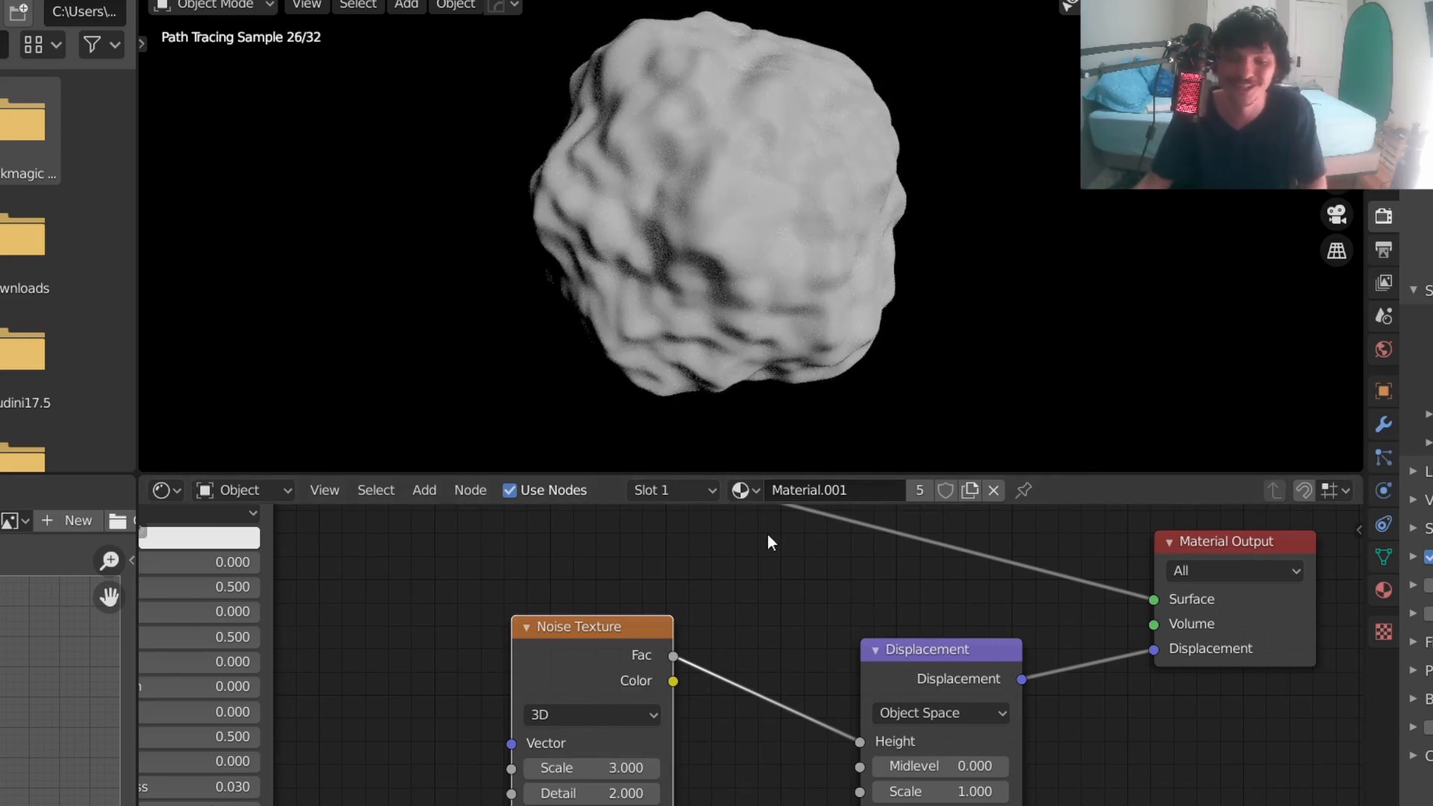
{"action": "middle_click_drag", "start_coordinate": [742, 710], "coordinate": [674, 664]}
{"action": "left_click", "coordinate": [521, 746]}
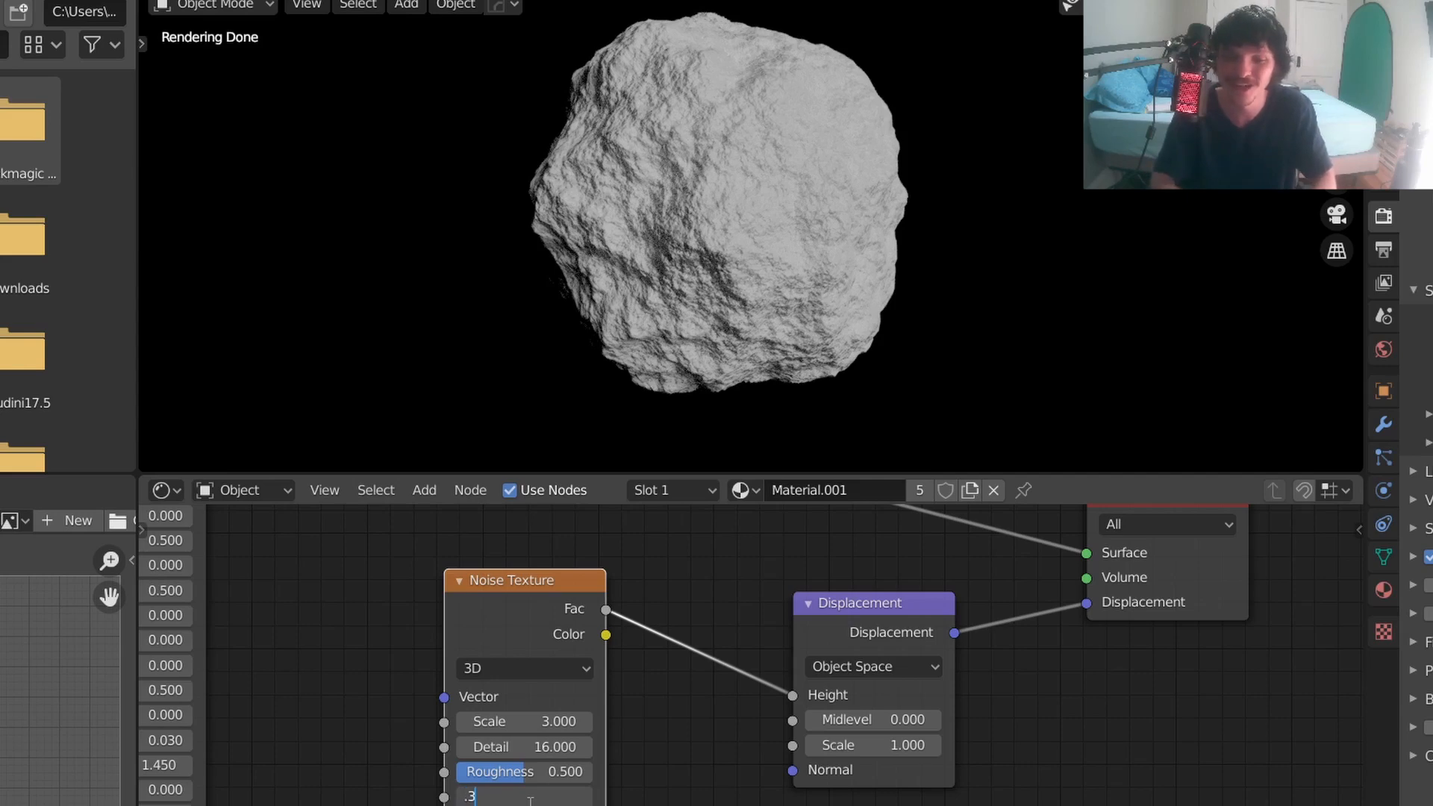
{"action": "key", "text": "Return"}
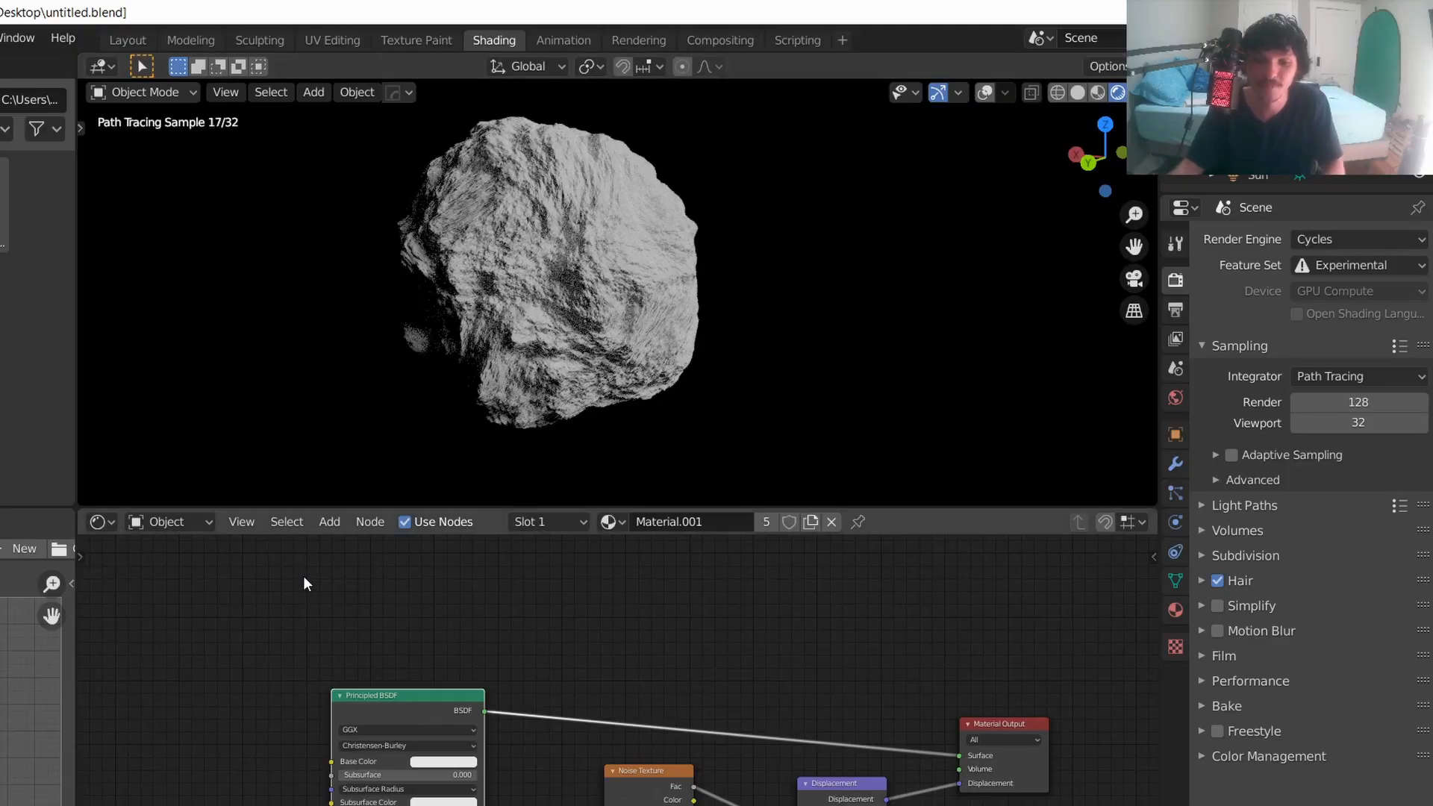
Step: Add an Ambient Occlusion node beside the Principled BSDF and preview its output on the displaced sphere
{"action": "key", "text": "shift+a"}
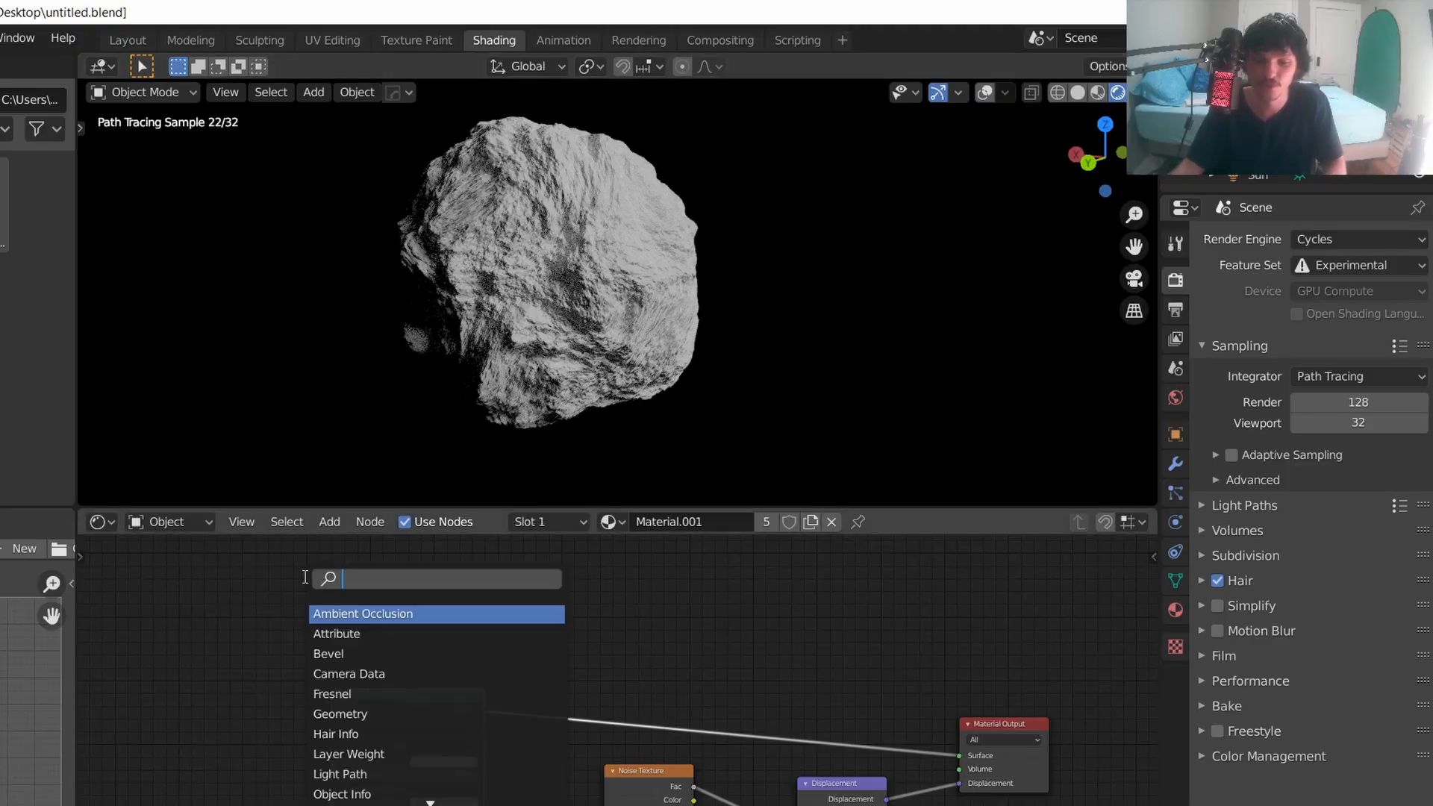
{"action": "type", "text": "amb"}
{"action": "key", "text": "Return"}
{"action": "left_click", "coordinate": [220, 578]}
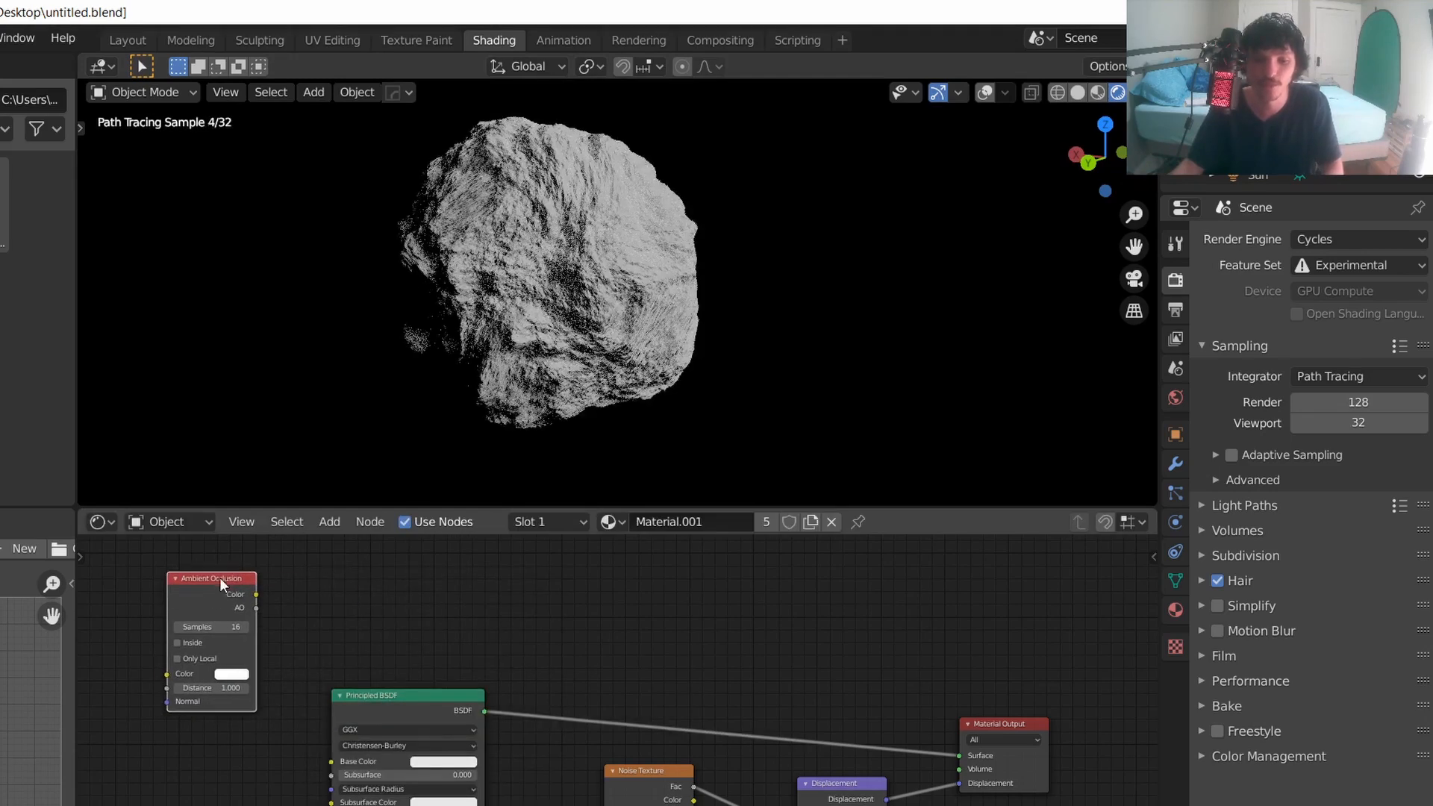
{"action": "left_click", "coordinate": [220, 578], "text": "ctrl+shift"}
{"action": "scroll", "coordinate": [650, 254], "scroll_direction": "up", "scroll_amount": 3}
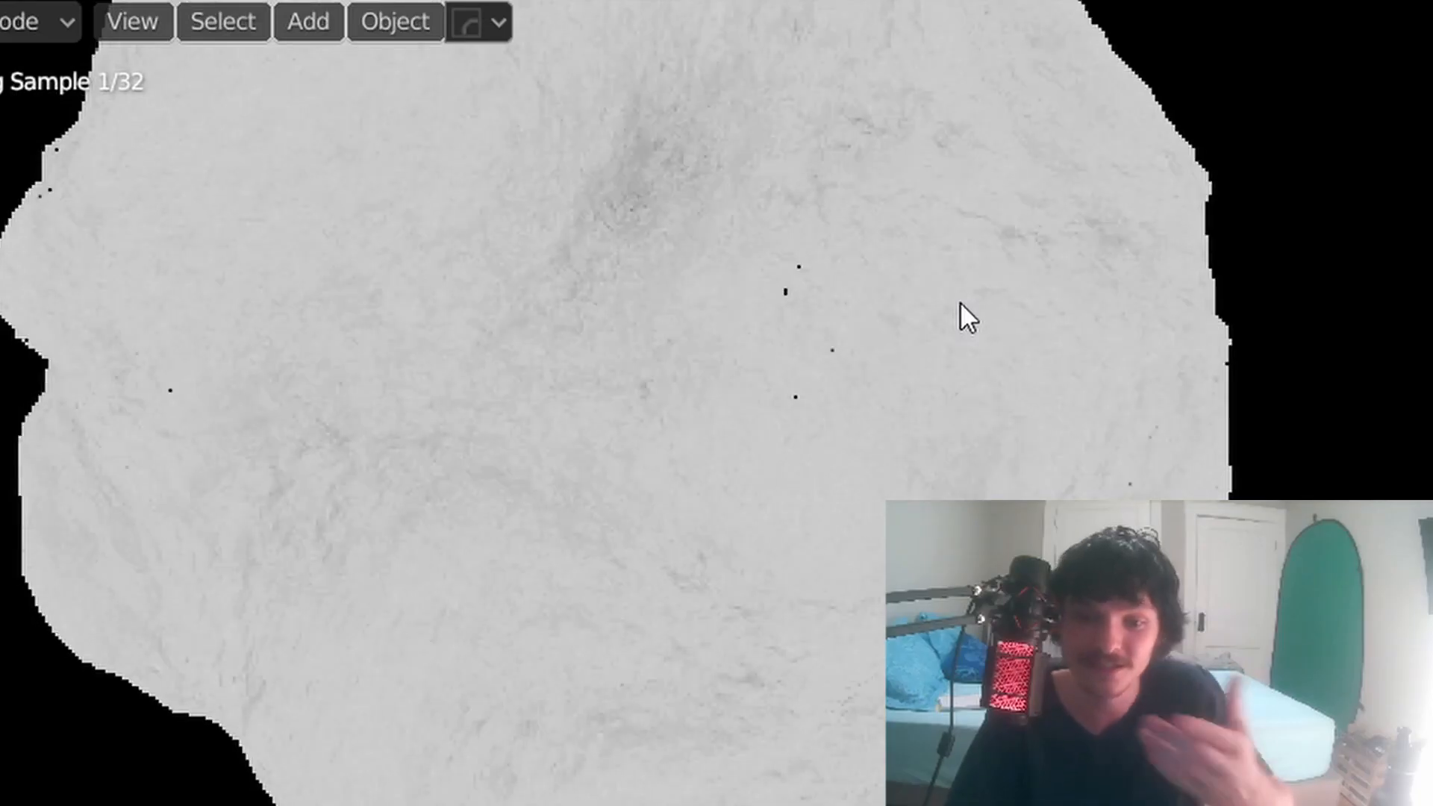
{"action": "middle_click_drag", "start_coordinate": [938, 345], "coordinate": [796, 253]}
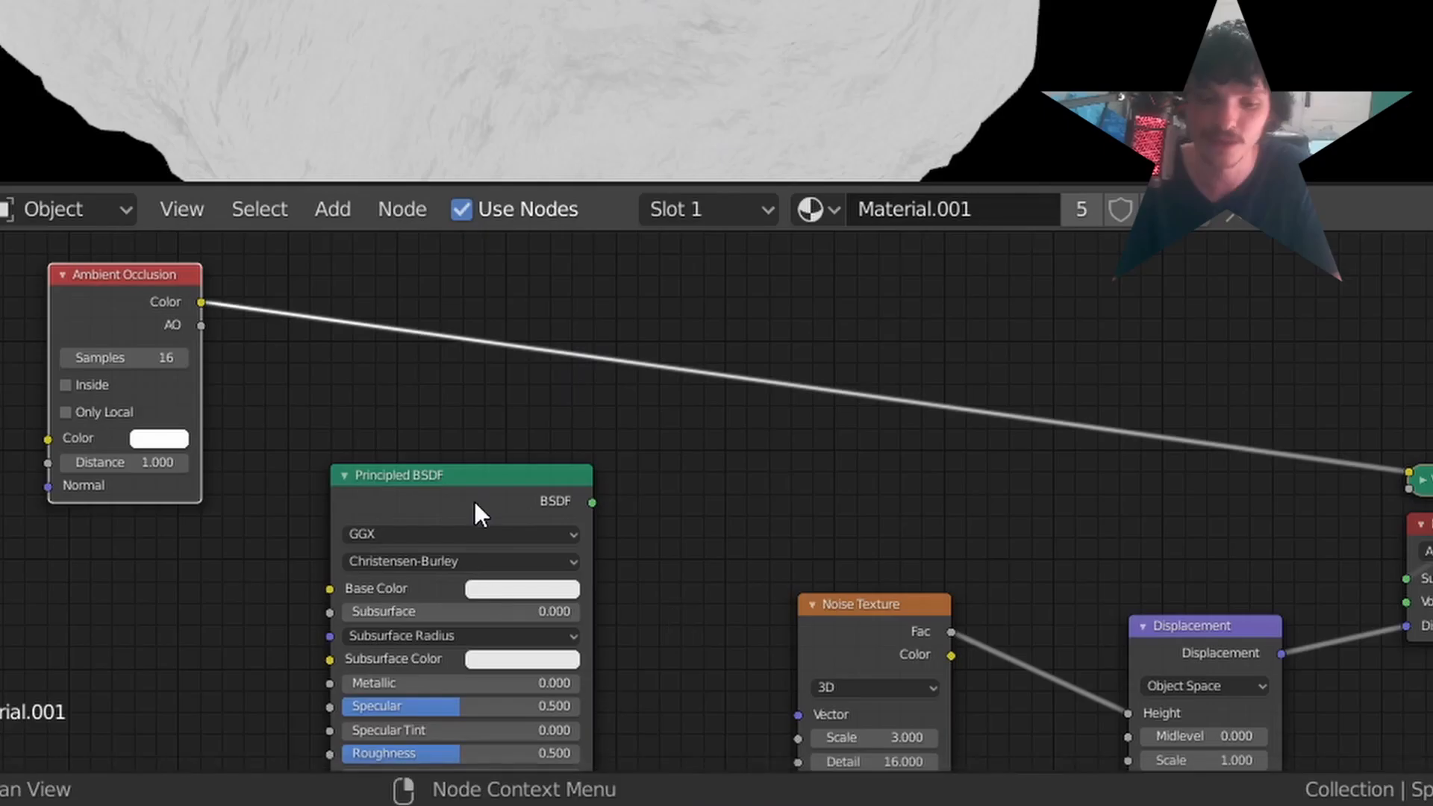
Step: Move the Principled BSDF down and place an Emission node above it
{"action": "left_click", "coordinate": [479, 496]}
{"action": "key", "text": "g"}
{"action": "left_click", "coordinate": [503, 543]}
{"action": "key", "text": "shift+a"}
{"action": "left_click", "coordinate": [471, 396]}
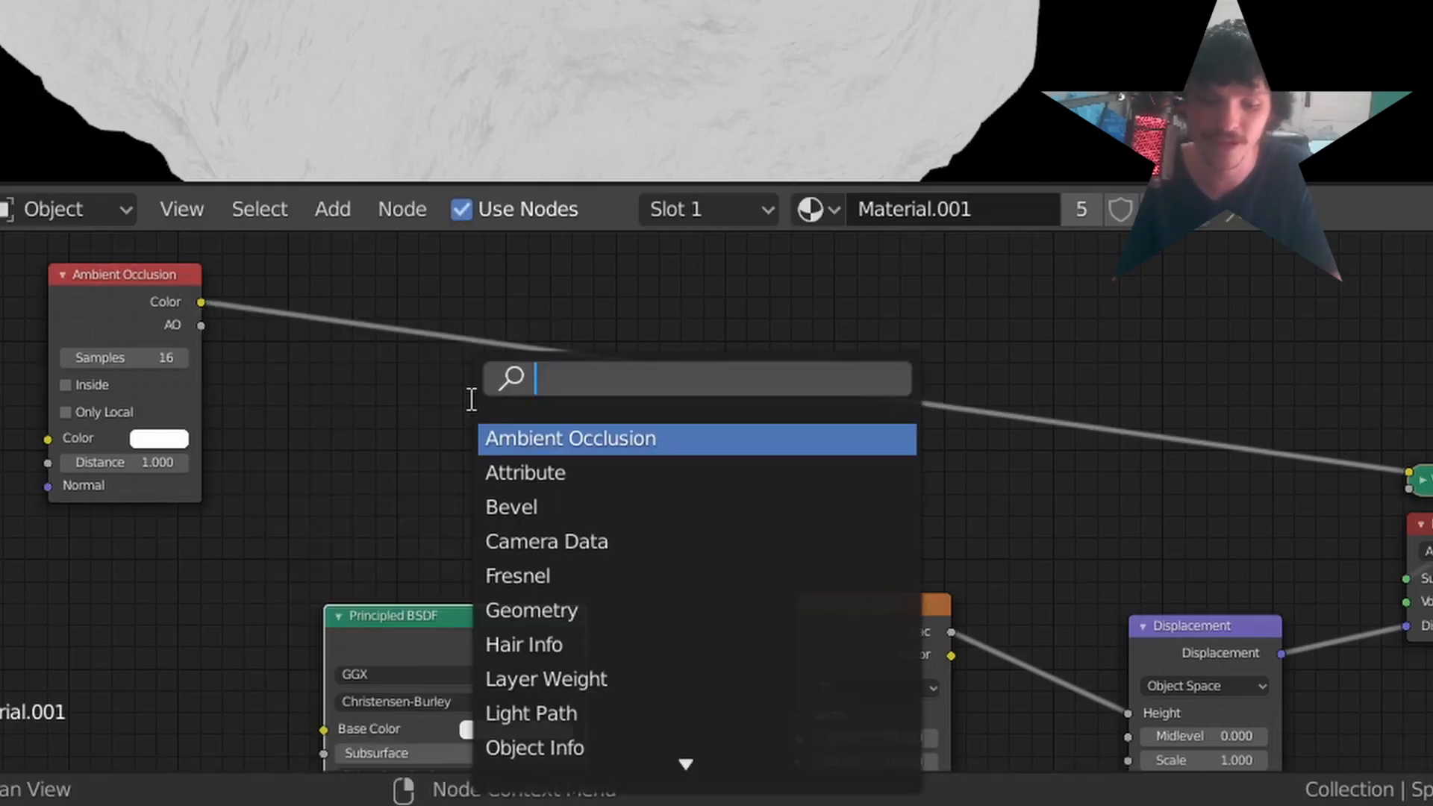
{"action": "type", "text": "em"}
{"action": "key", "text": "Return"}
{"action": "left_click", "coordinate": [450, 454]}
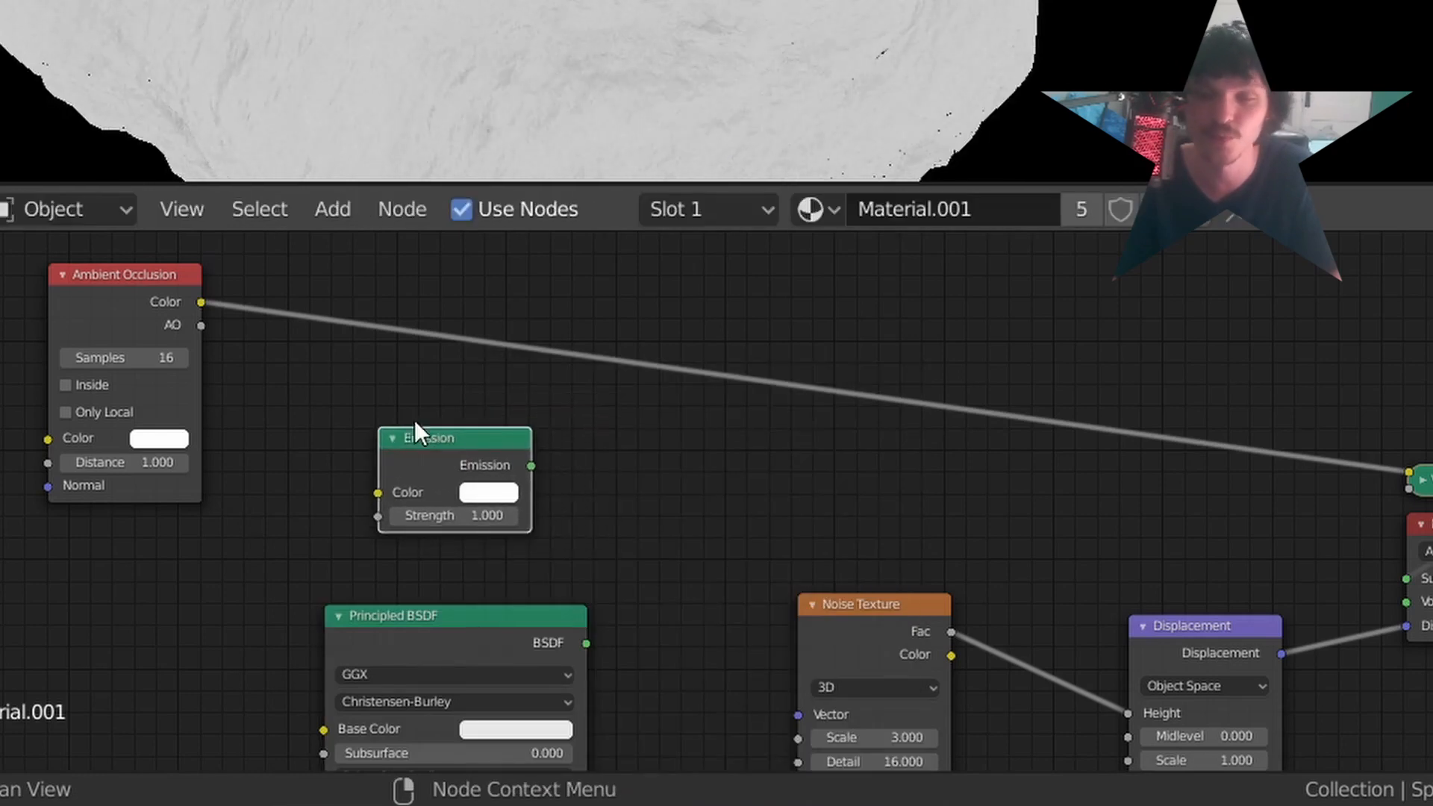
Step: Darken the Principled BSDF's base color to nearly black
{"action": "middle_click_drag", "start_coordinate": [573, 550], "coordinate": [684, 403]}
{"action": "scroll", "coordinate": [649, 456], "scroll_direction": "up", "scroll_amount": 4}
{"action": "middle_click_drag", "start_coordinate": [477, 508], "coordinate": [414, 496]}
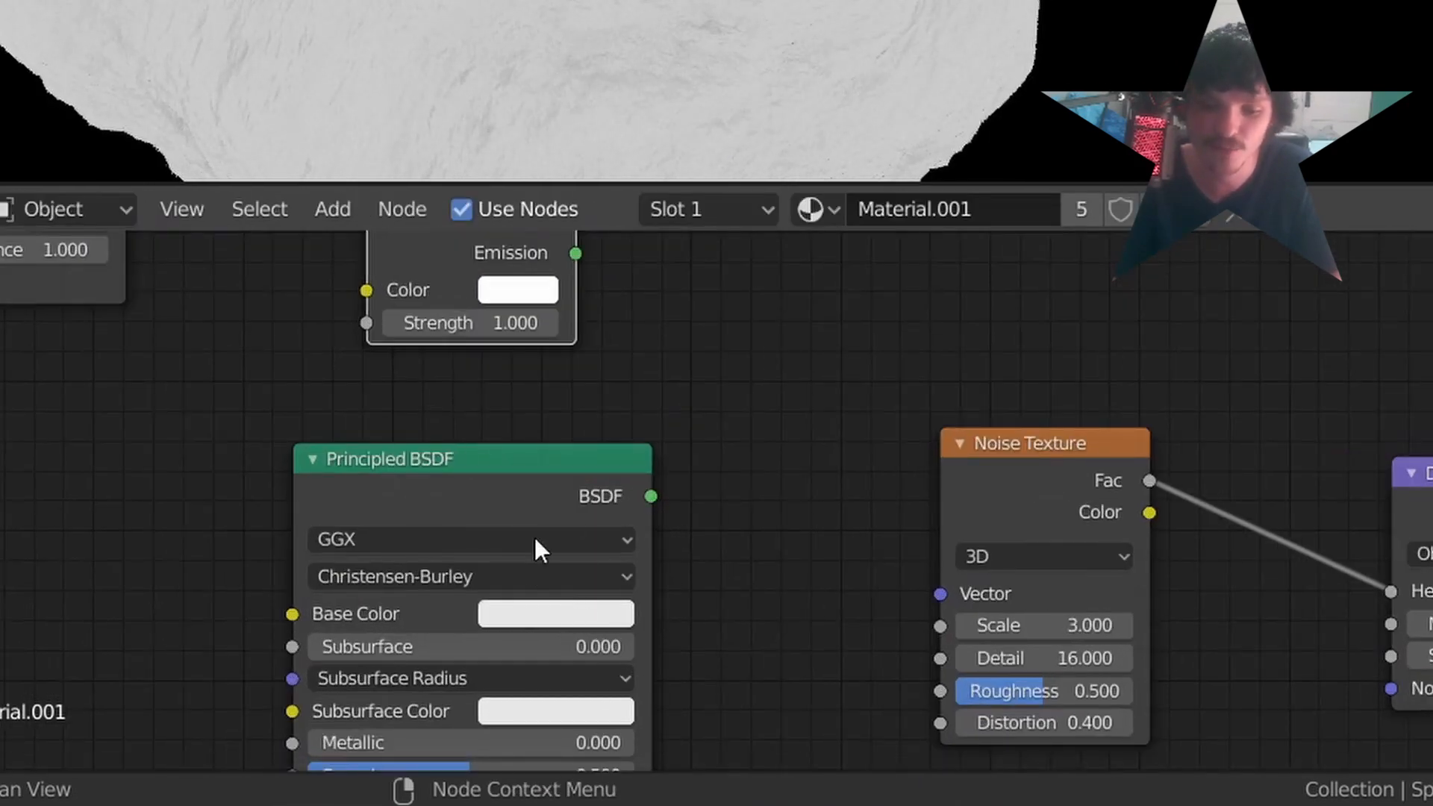
{"action": "middle_click_drag", "start_coordinate": [583, 558], "coordinate": [678, 515]}
{"action": "left_click", "coordinate": [665, 523]}
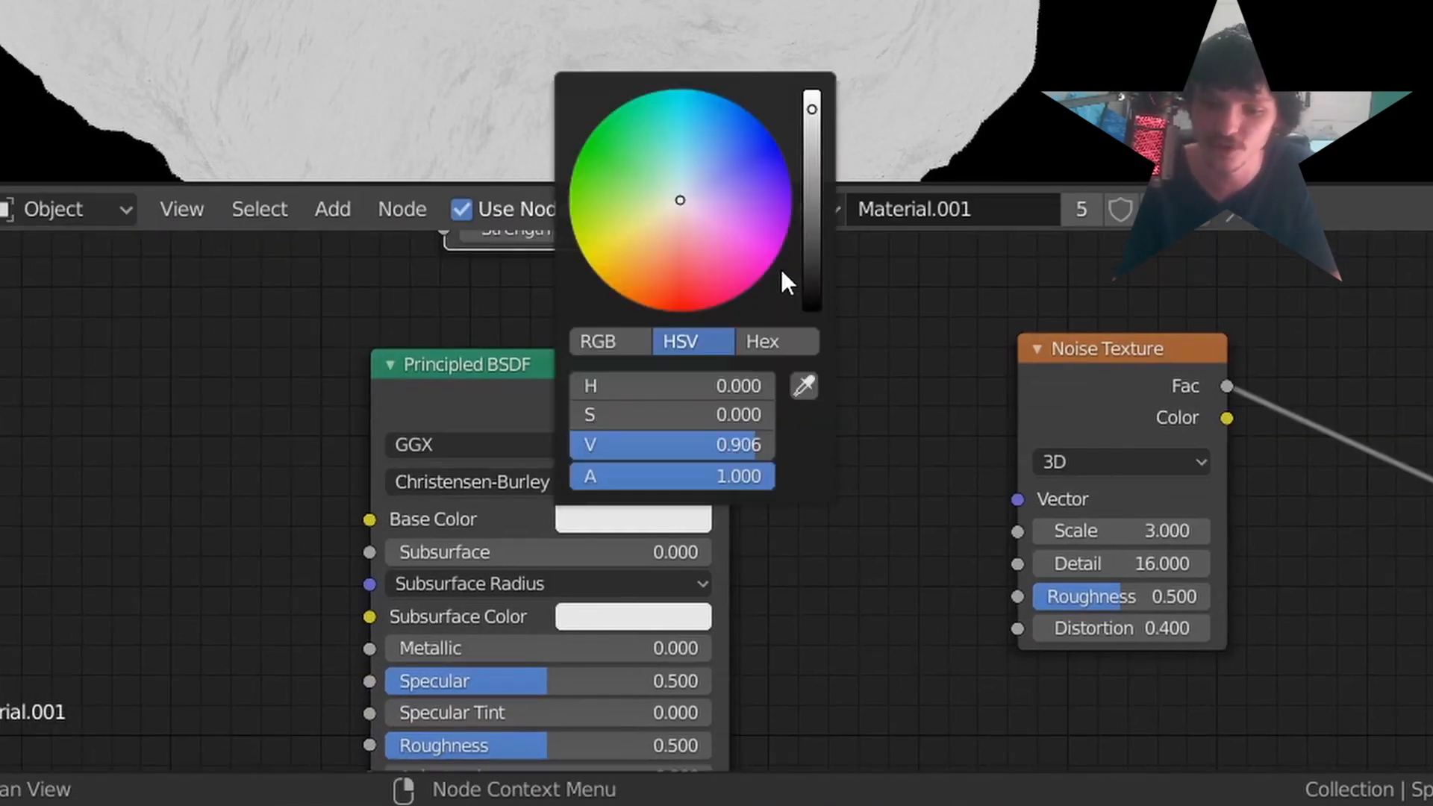
{"action": "left_click", "coordinate": [801, 275]}
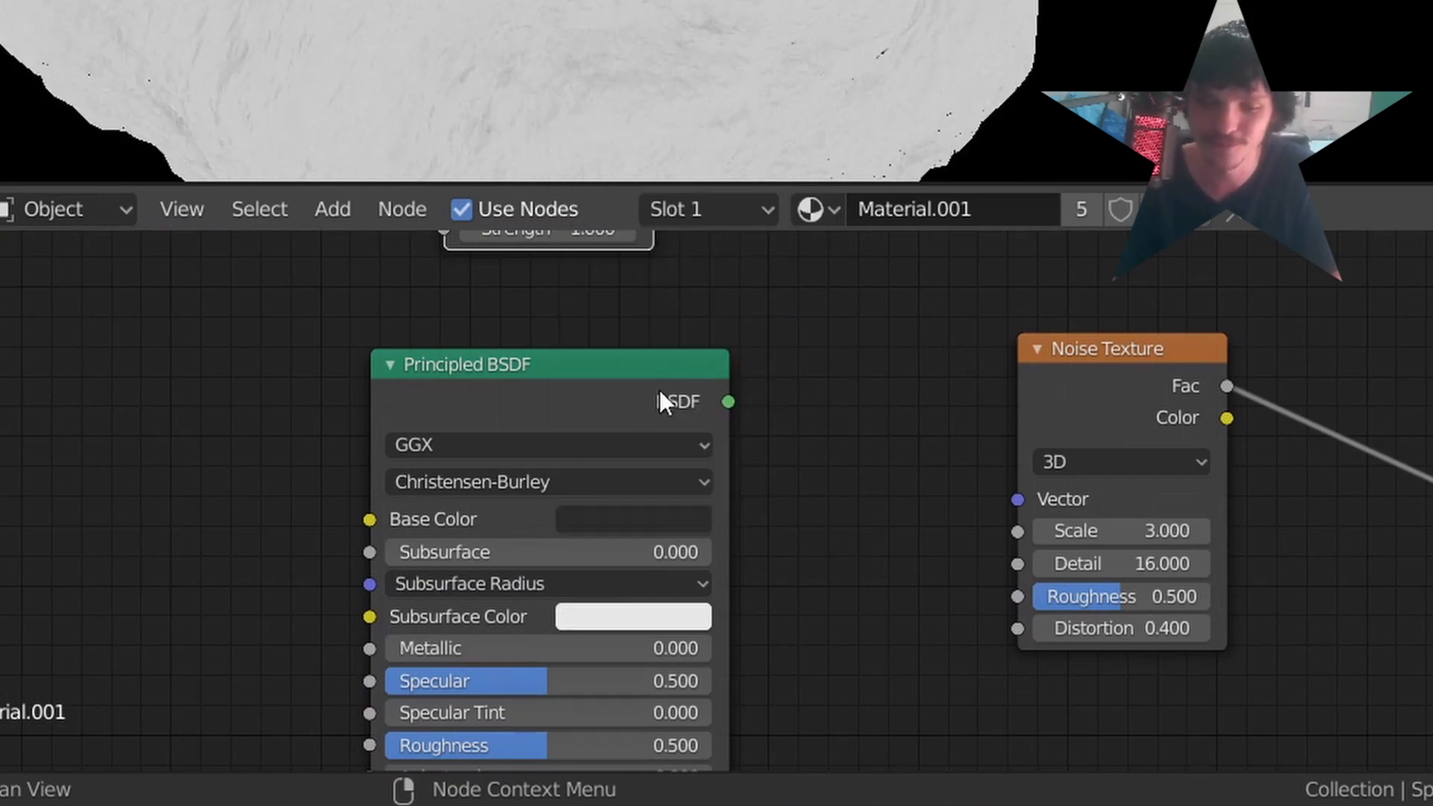
Step: Combine the Emission and Principled BSDF nodes with a Mix Shader, Emission in the first shader input
{"action": "middle_click_drag", "start_coordinate": [660, 390], "coordinate": [624, 522]}
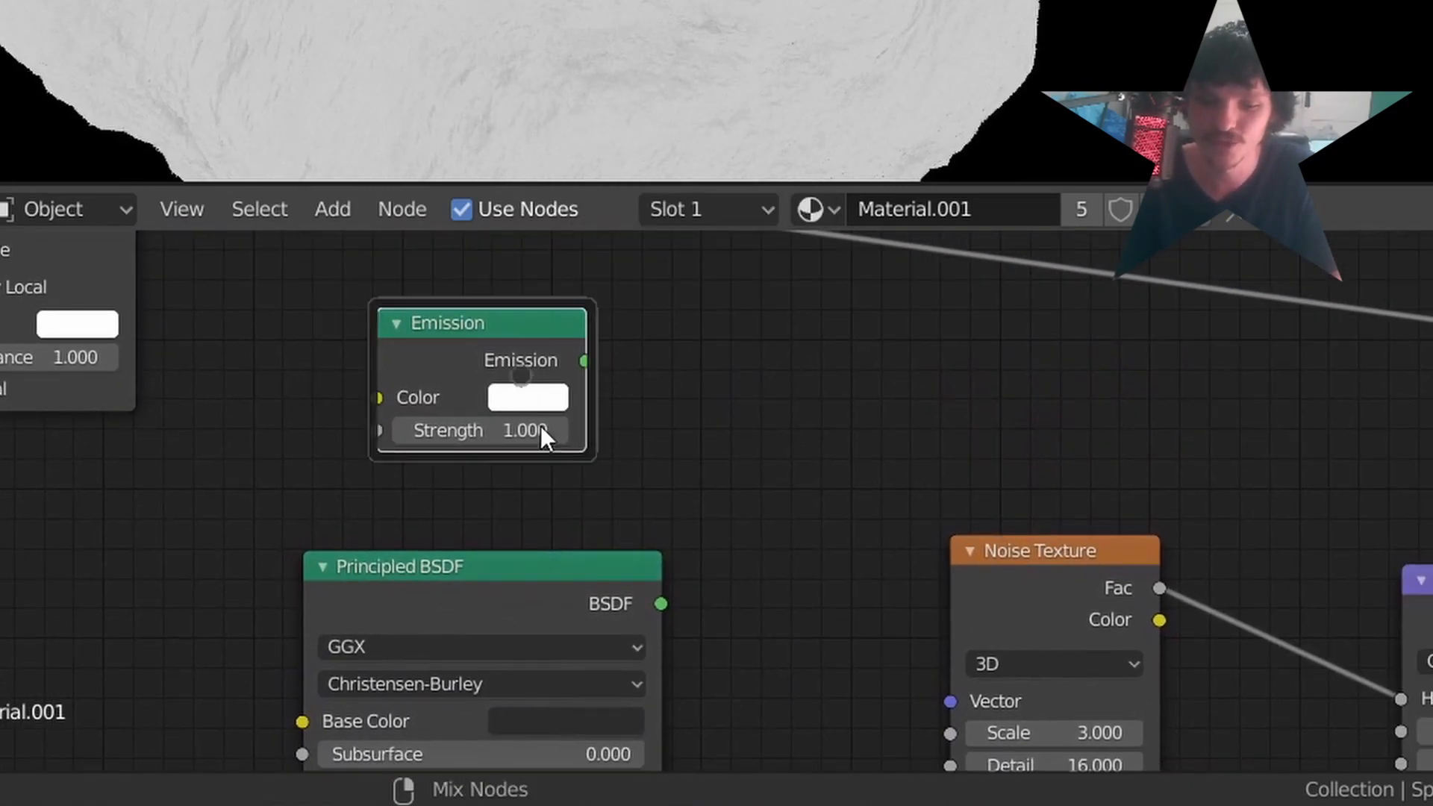
{"action": "right_click_drag", "start_coordinate": [541, 425], "coordinate": [548, 612], "text": "ctrl+shift"}
{"action": "middle_click_drag", "start_coordinate": [814, 435], "coordinate": [804, 562]}
{"action": "left_click_drag", "start_coordinate": [812, 575], "coordinate": [841, 491]}
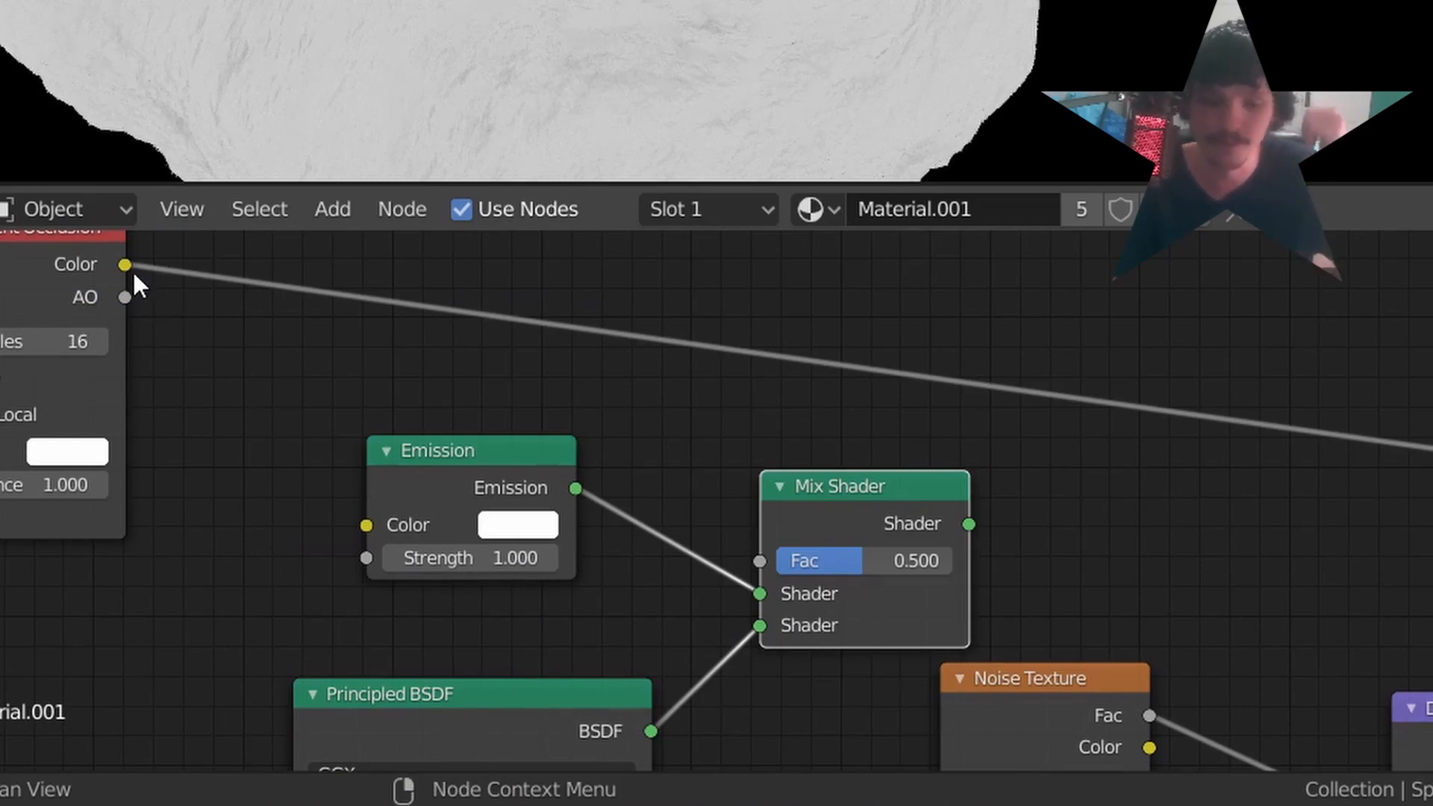
Step: Connect the Ambient Occlusion's Color output to the Mix Shader's Fac input and preview the Mix Shader
{"action": "left_click_drag", "start_coordinate": [132, 270], "coordinate": [773, 573]}
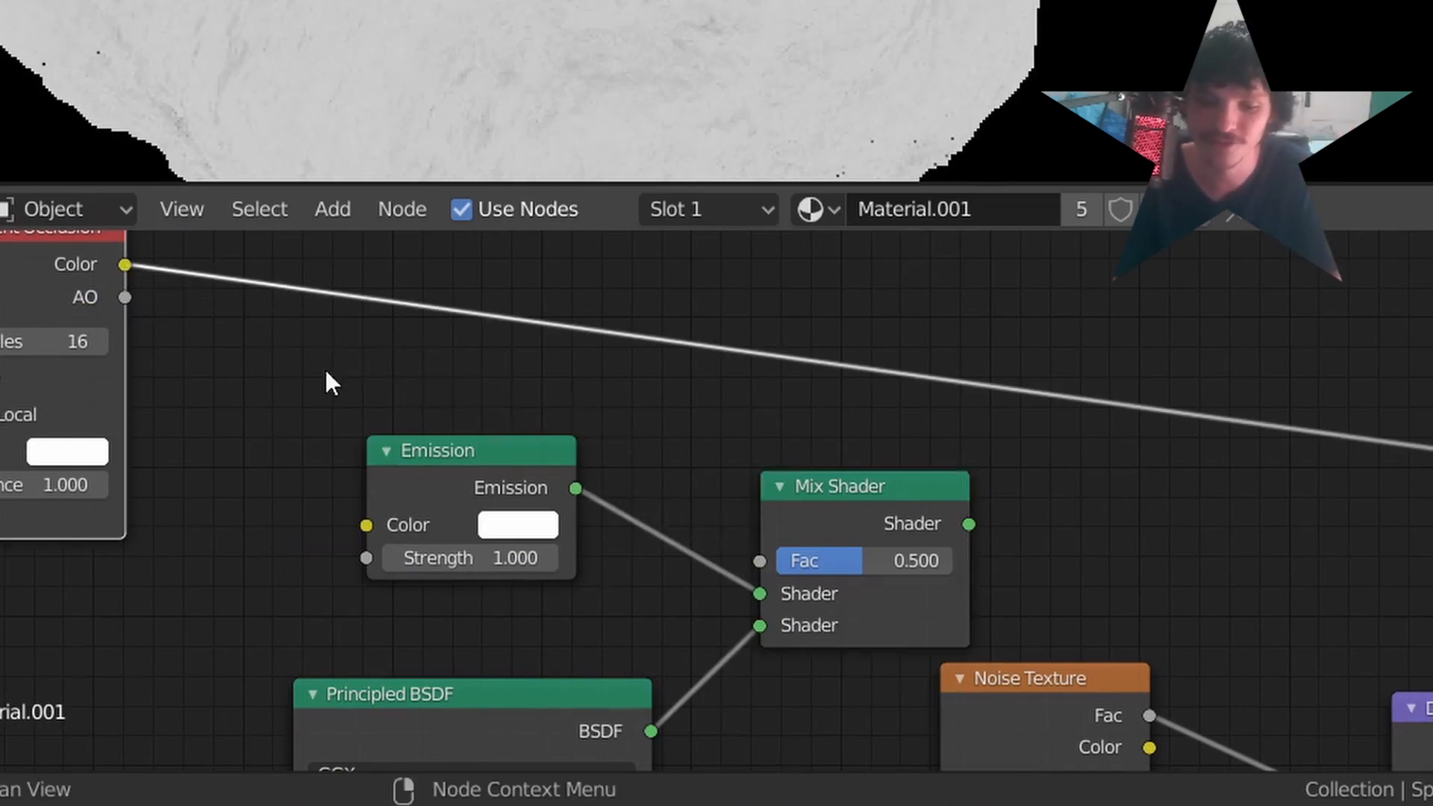
{"action": "left_click_drag", "start_coordinate": [772, 509], "coordinate": [764, 561]}
{"action": "left_click", "coordinate": [852, 496], "text": "ctrl+shift"}
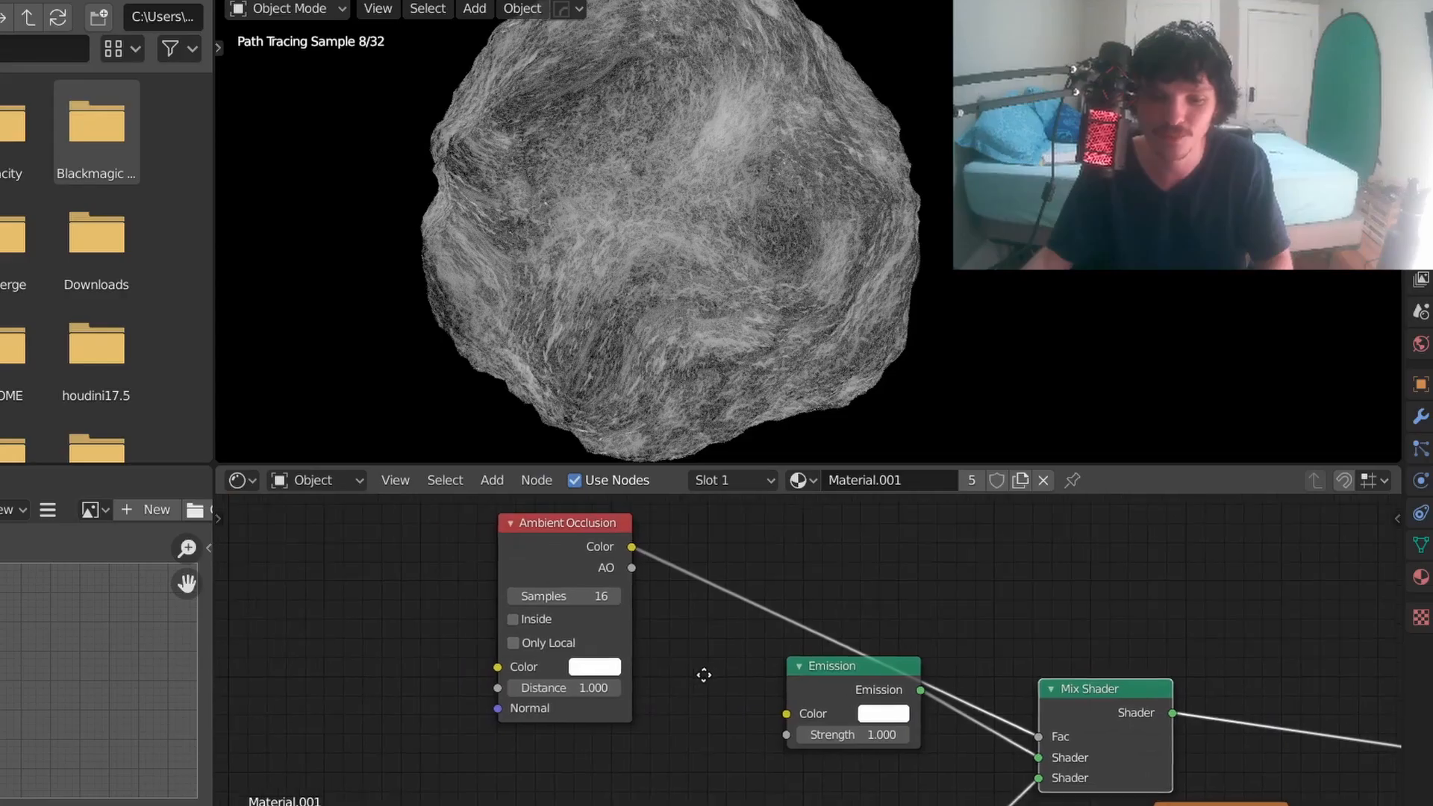
Step: Add a Blackbody node below the Ambient Occlusion node and connect its color to the Emission's Color input
{"action": "key", "text": "shift+a"}
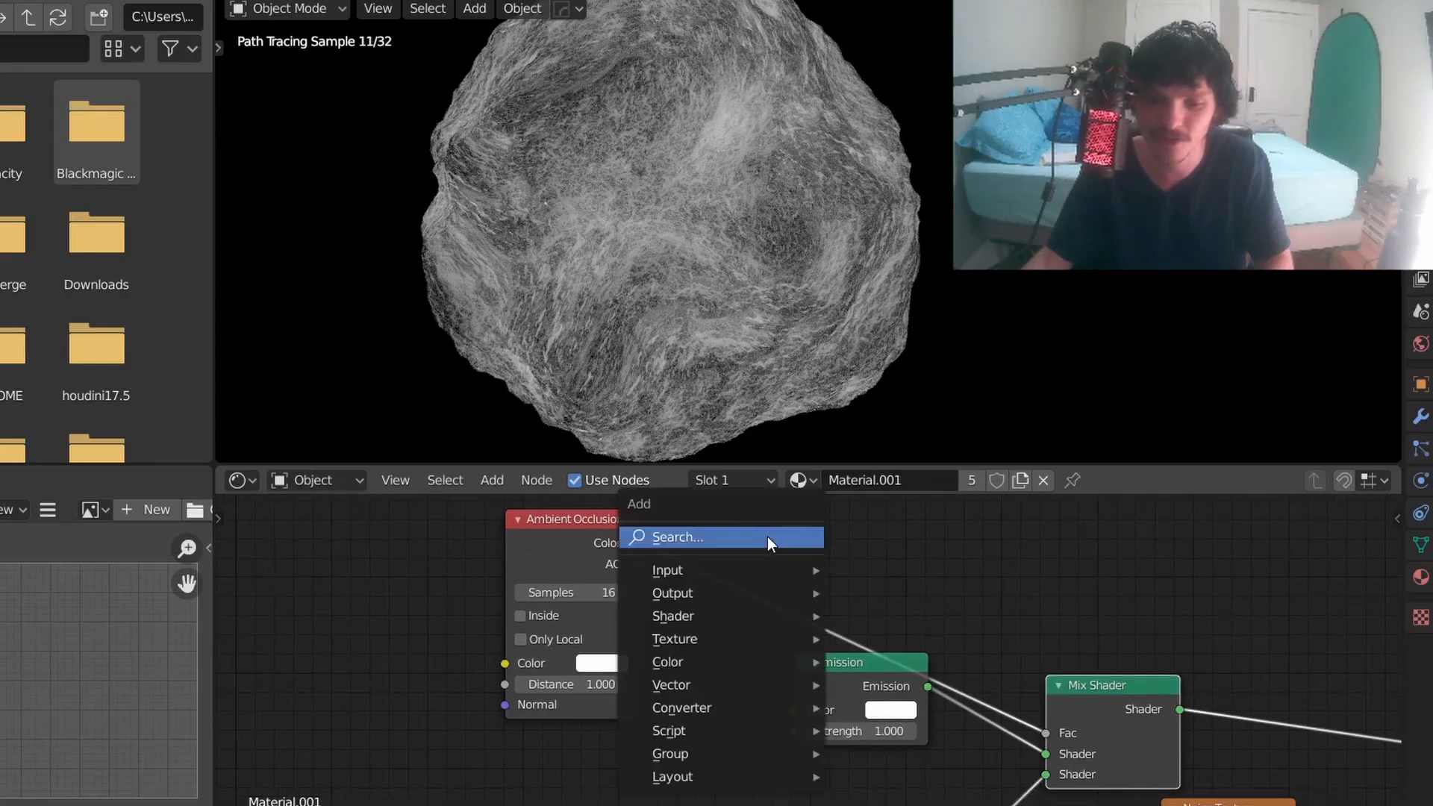
{"action": "left_click", "coordinate": [768, 536]}
{"action": "type", "text": "bla"}
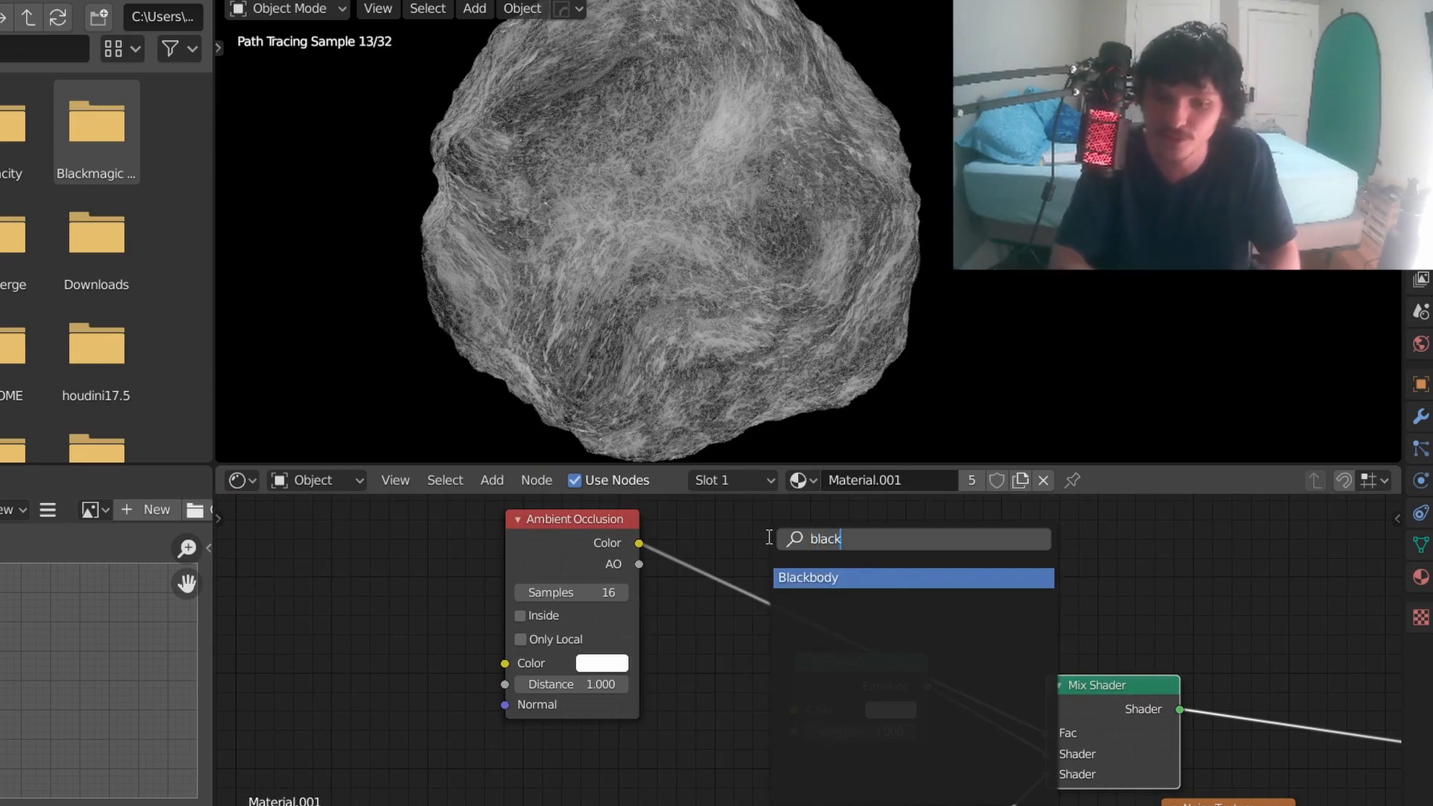
{"action": "type", "text": "ck"}
{"action": "key", "text": "Return"}
{"action": "left_click", "coordinate": [619, 729]}
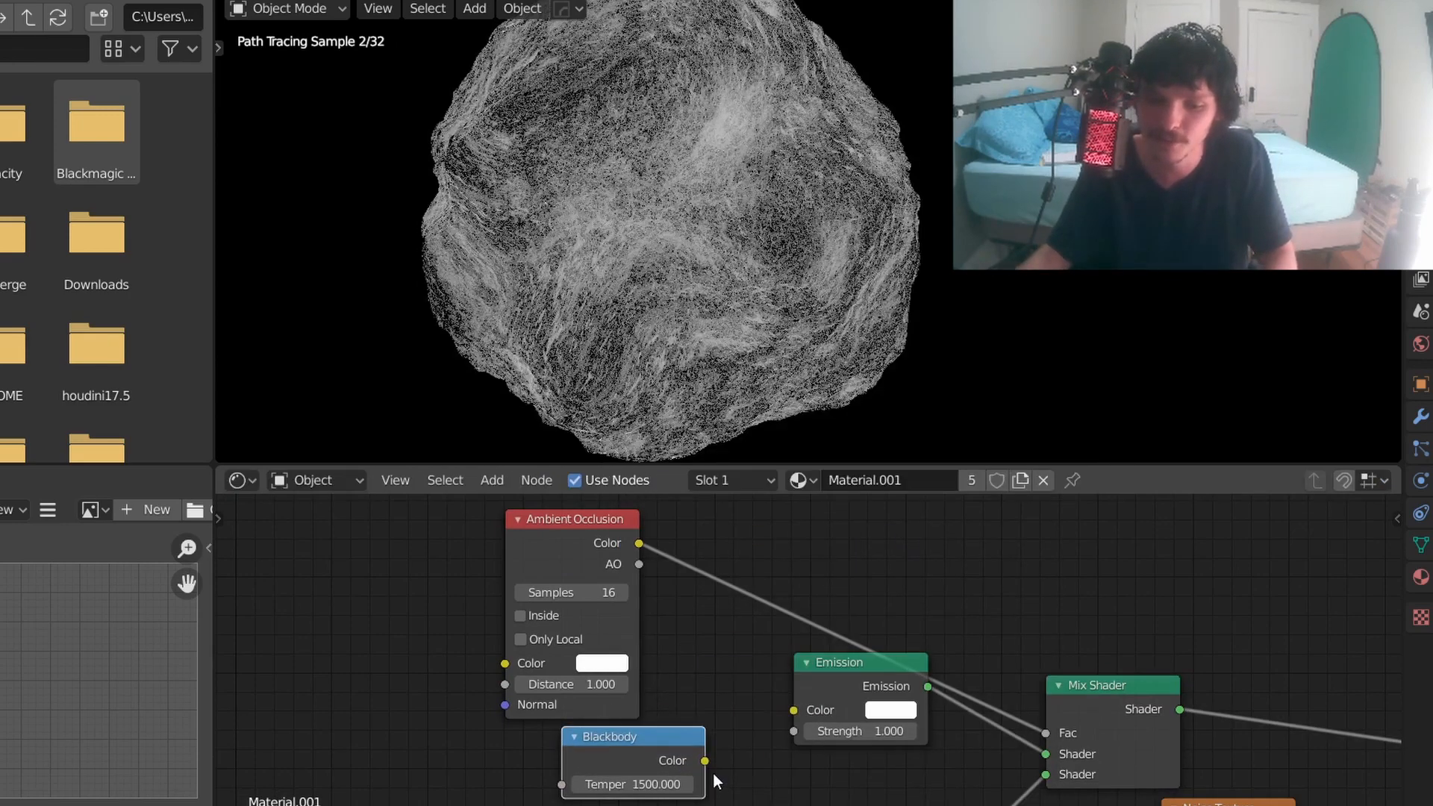
{"action": "left_click_drag", "start_coordinate": [705, 761], "coordinate": [799, 706]}
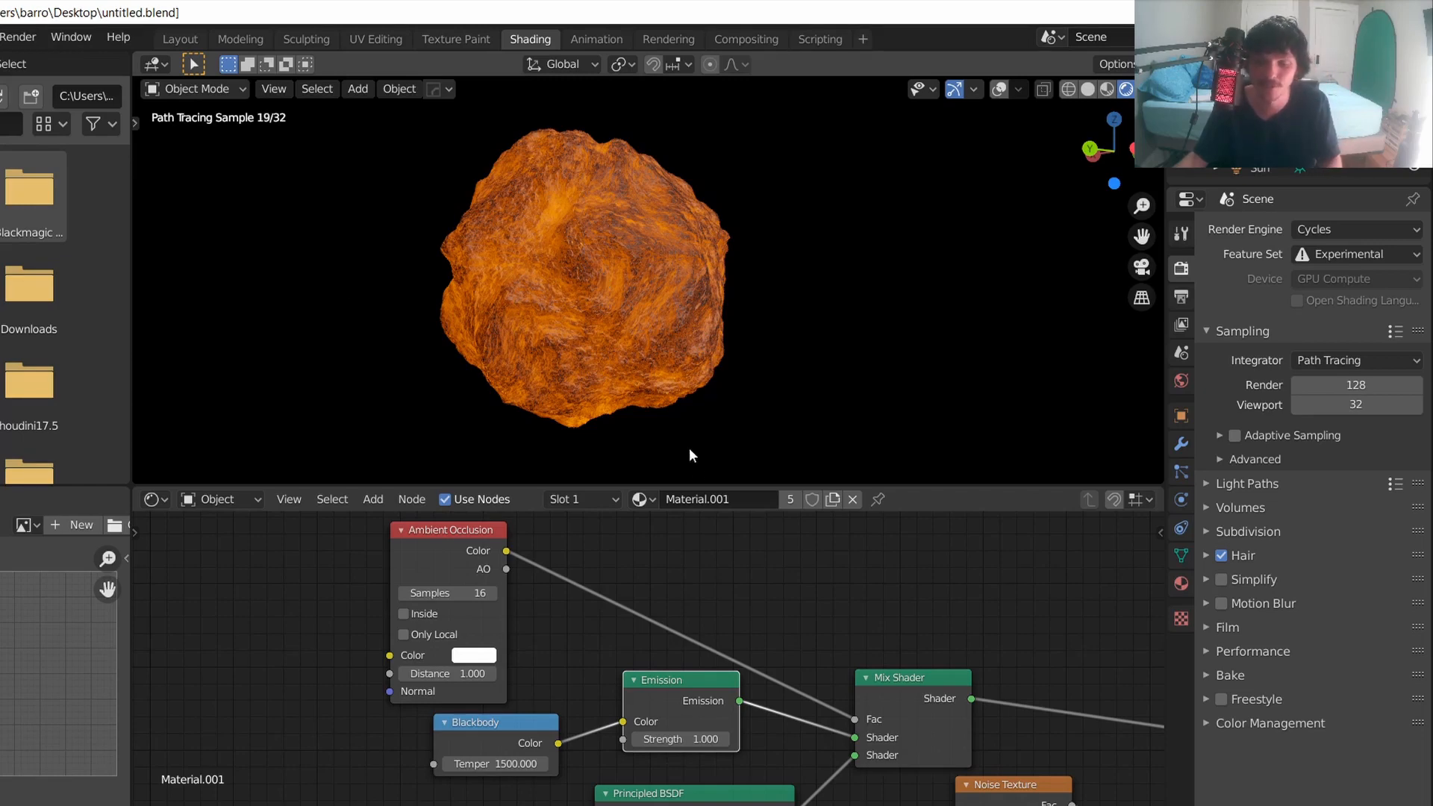
Step: Try Emission strengths of 2 and 0.5, and return the strength to 1
{"action": "middle_click_drag", "start_coordinate": [684, 606], "coordinate": [578, 553]}
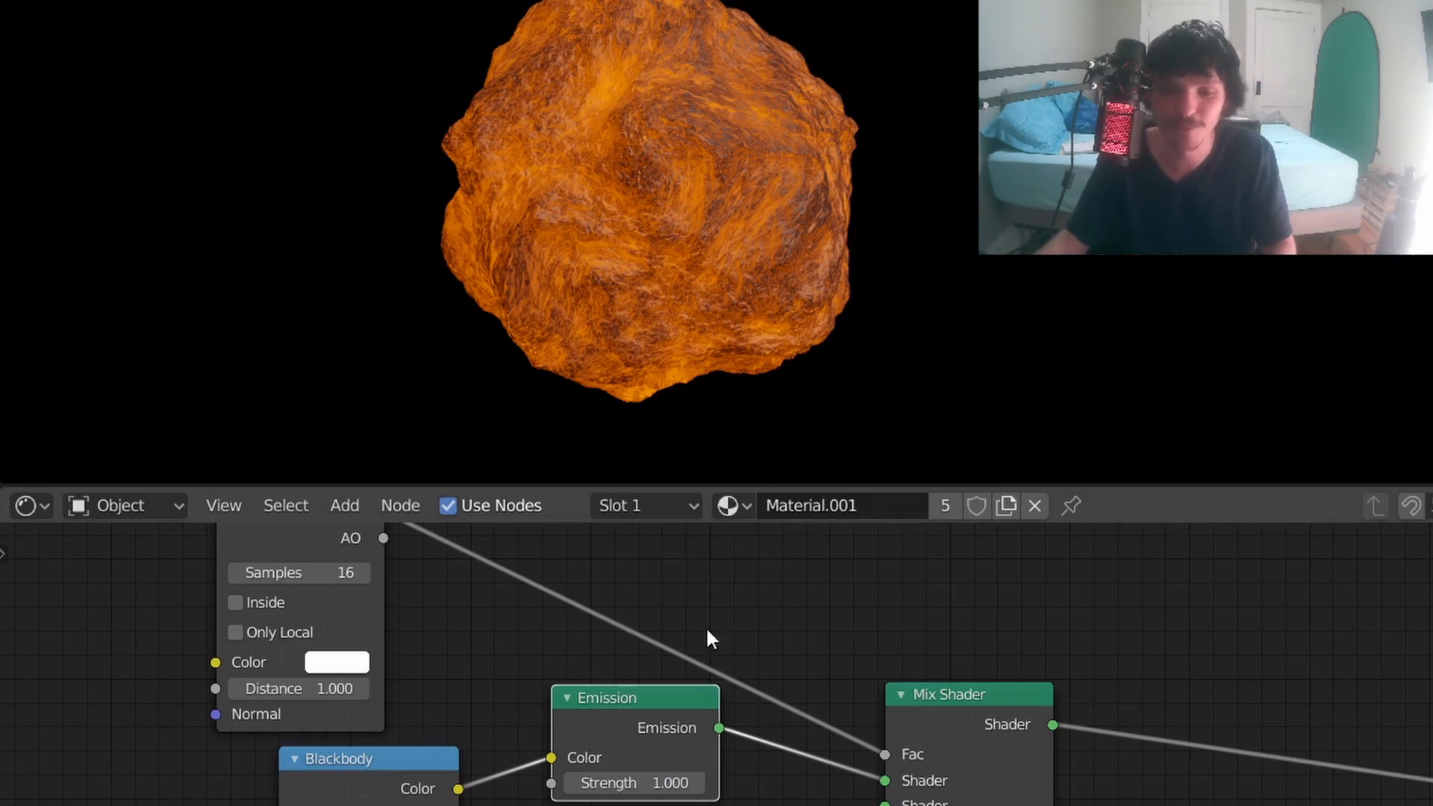
{"action": "left_click", "coordinate": [669, 773]}
{"action": "type", "text": "2"}
{"action": "key", "text": "Return"}
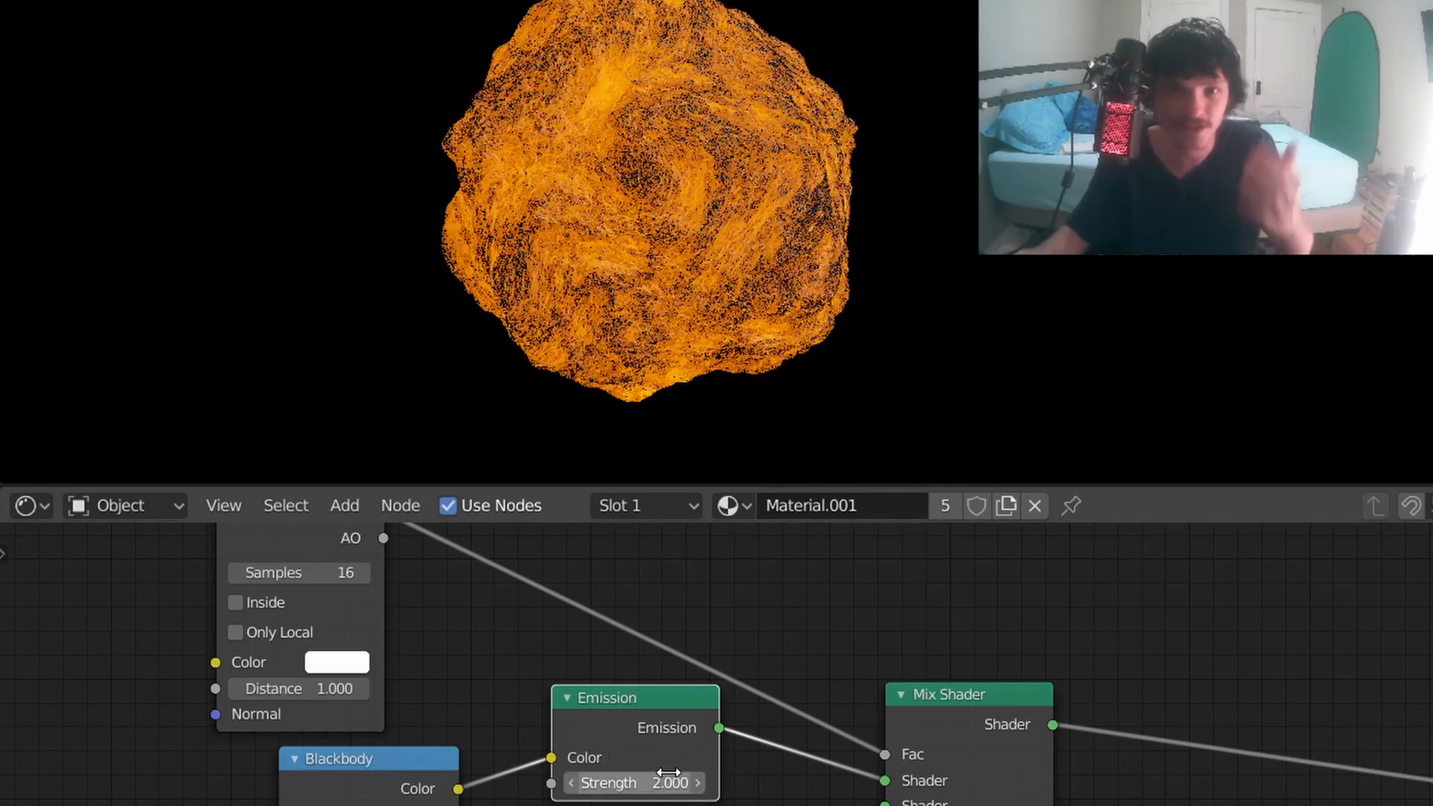
{"action": "left_click", "coordinate": [671, 773]}
{"action": "type", "text": ".5"}
{"action": "key", "text": "Return"}
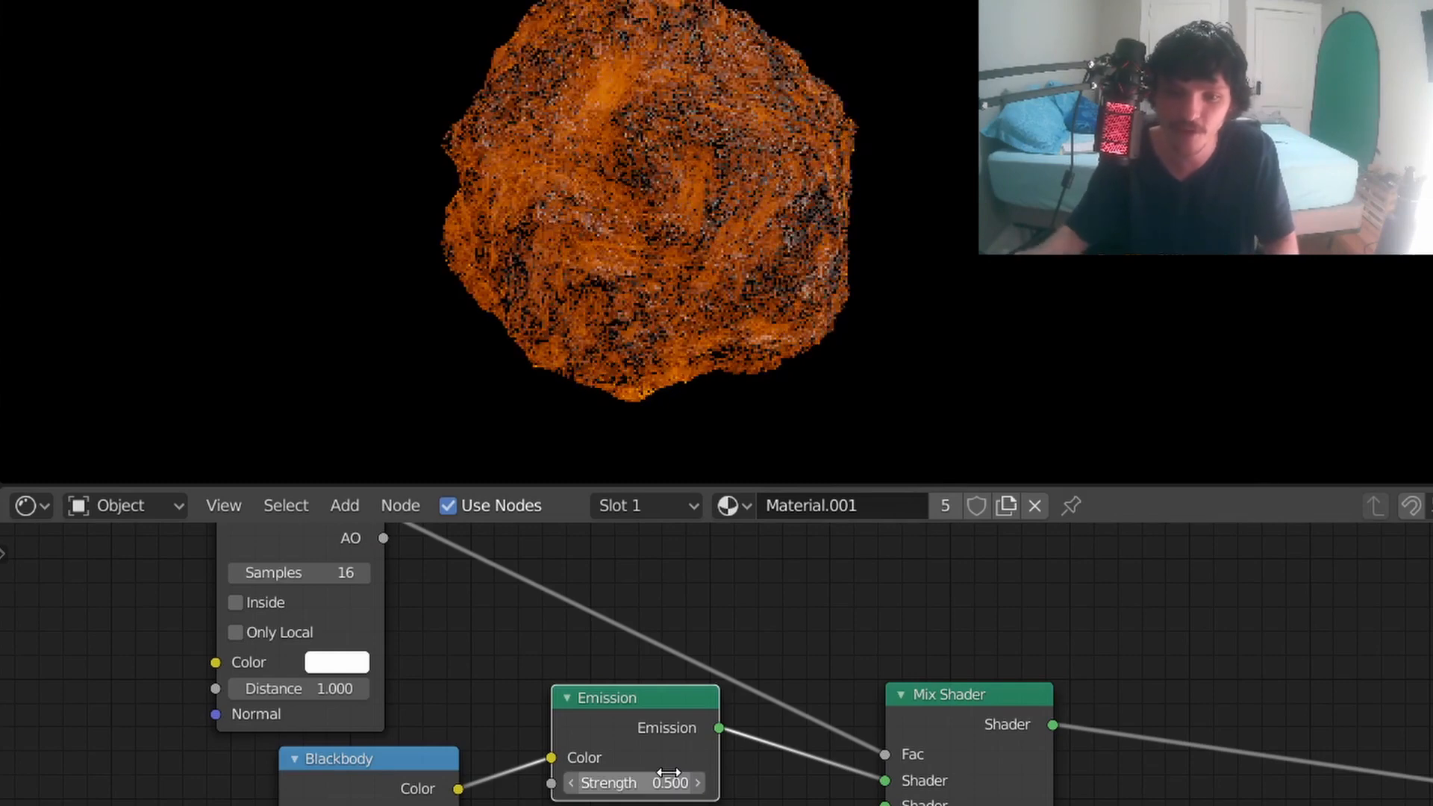
{"action": "left_click", "coordinate": [671, 773]}
{"action": "key", "text": "Return"}
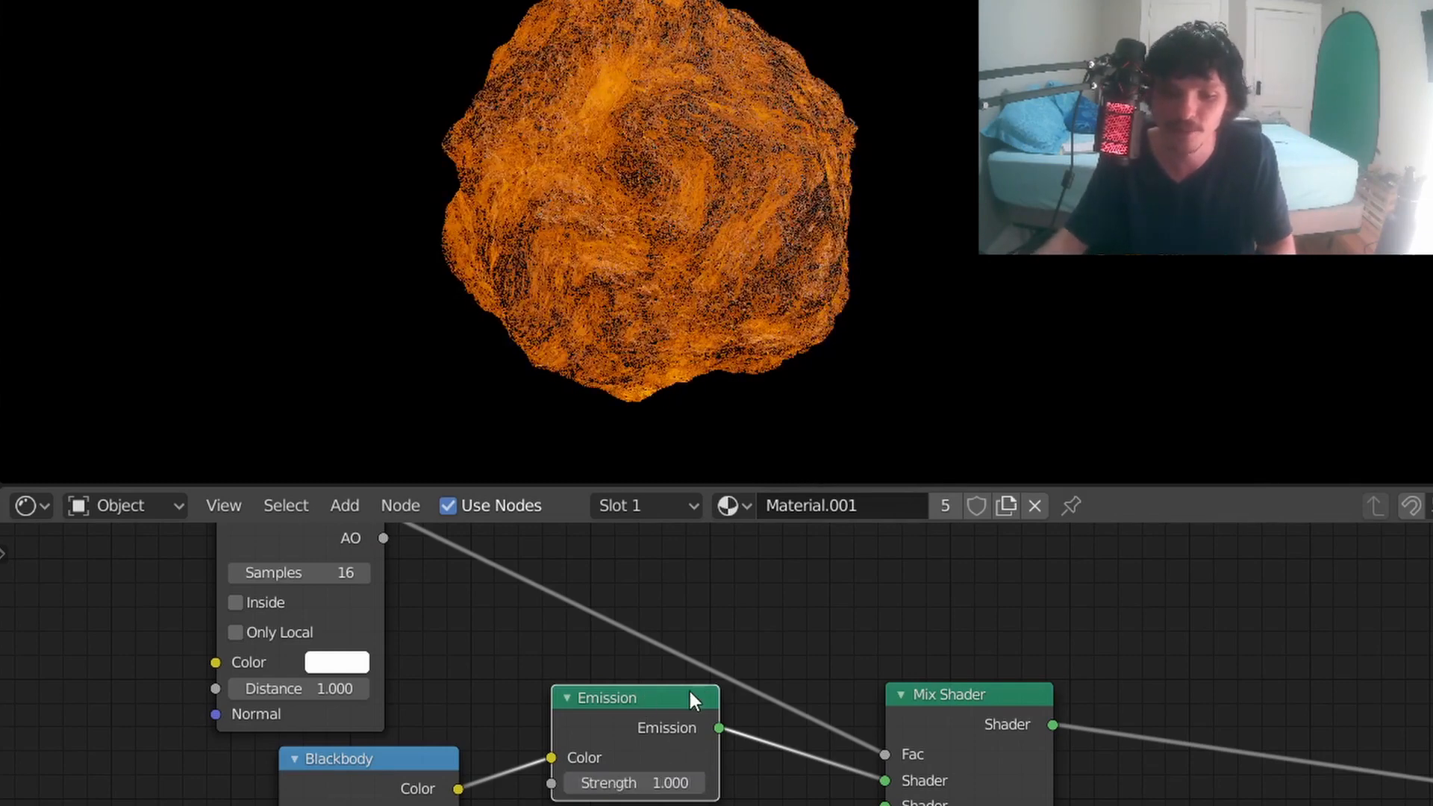
Step: Space out the Mix Shader and Ambient Occlusion nodes and insert a Math node on the link between them
{"action": "middle_click_drag", "start_coordinate": [715, 610], "coordinate": [652, 750]}
{"action": "left_click_drag", "start_coordinate": [918, 805], "coordinate": [992, 781]}
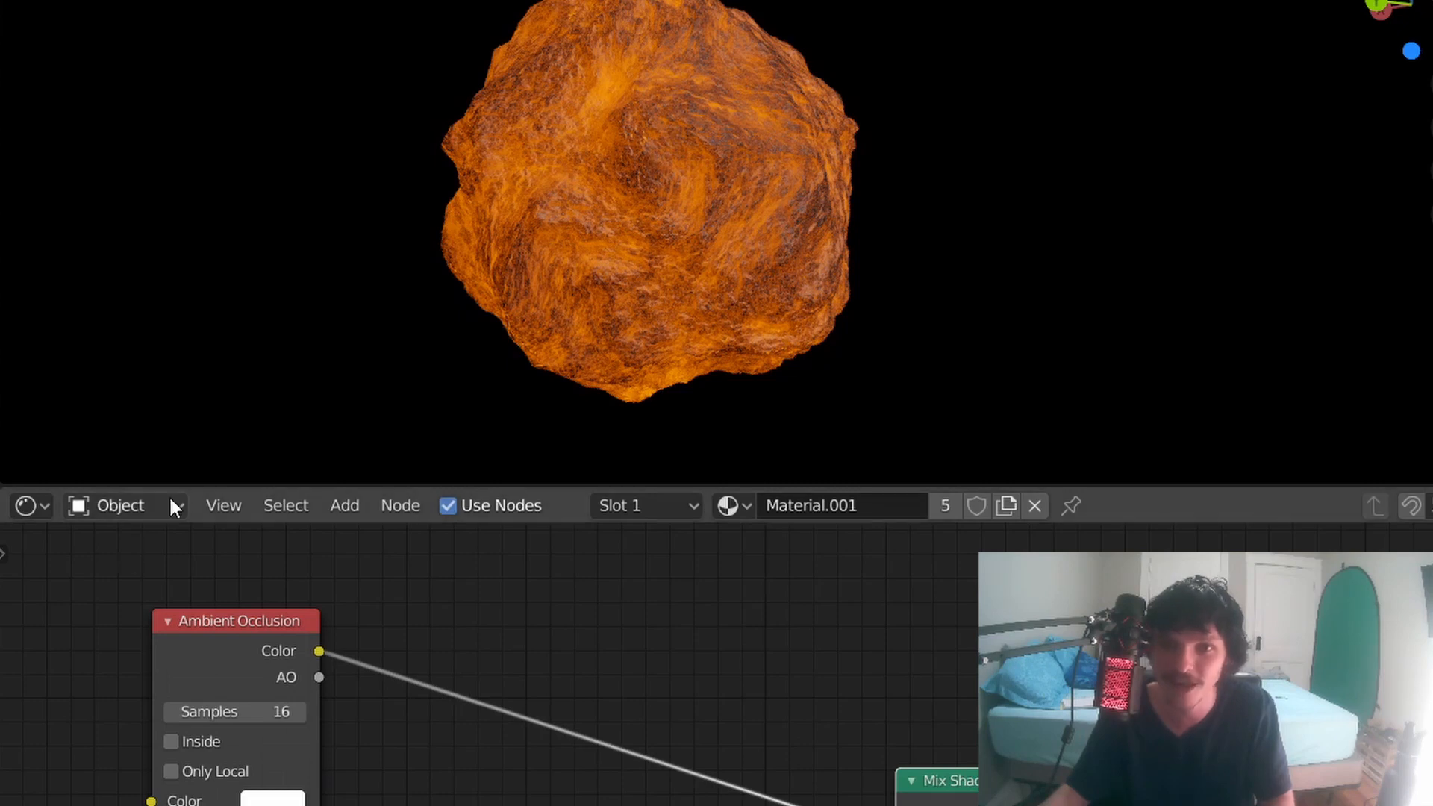
{"action": "left_click_drag", "start_coordinate": [212, 623], "coordinate": [108, 611]}
{"action": "key", "text": "shift+a"}
{"action": "type", "text": "m"}
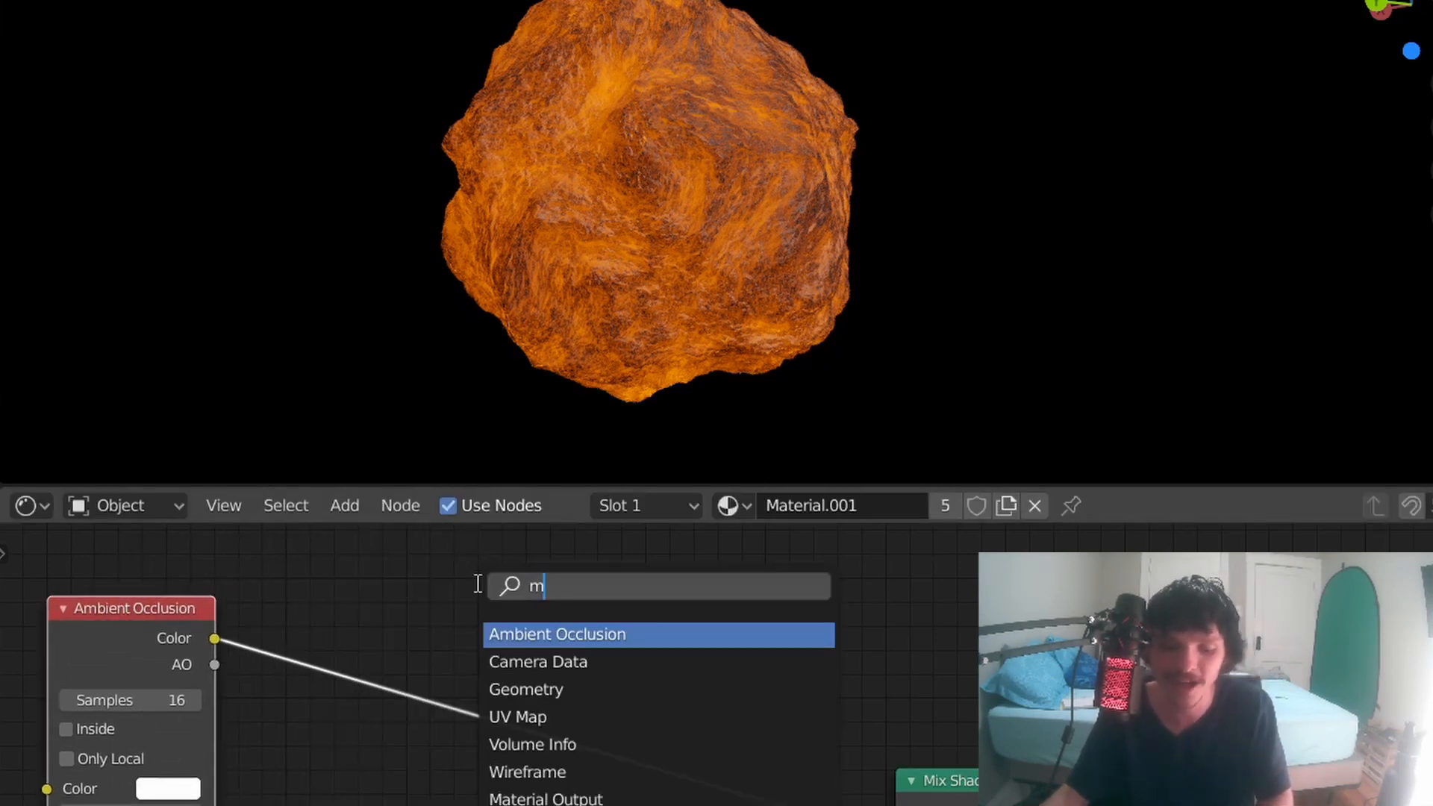
{"action": "type", "text": "ath"}
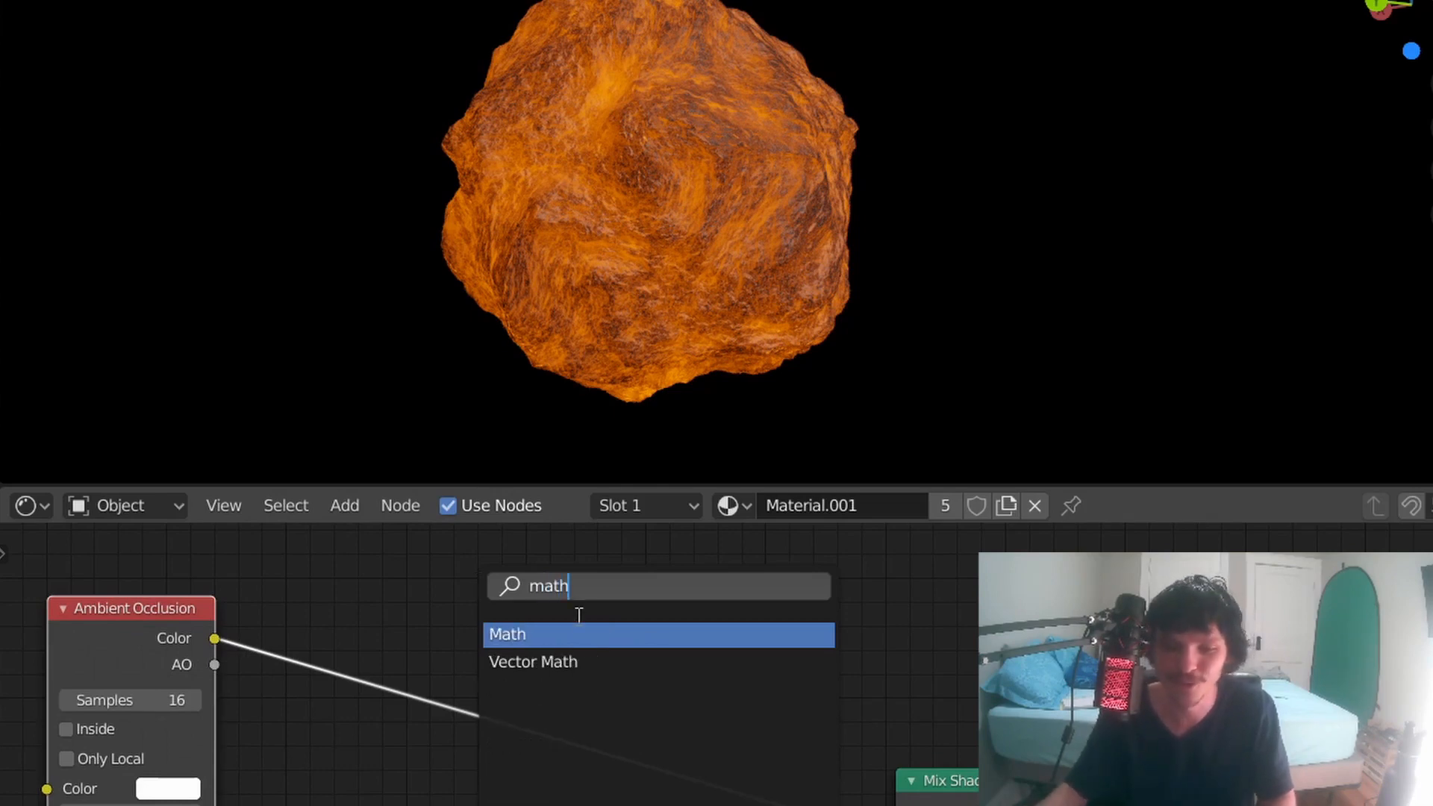
{"action": "key", "text": "Return"}
{"action": "left_click", "coordinate": [512, 630]}
Step: Set the second value of the Add math node to 0.05
{"action": "left_click", "coordinate": [515, 756]}
{"action": "type", "text": "0"}
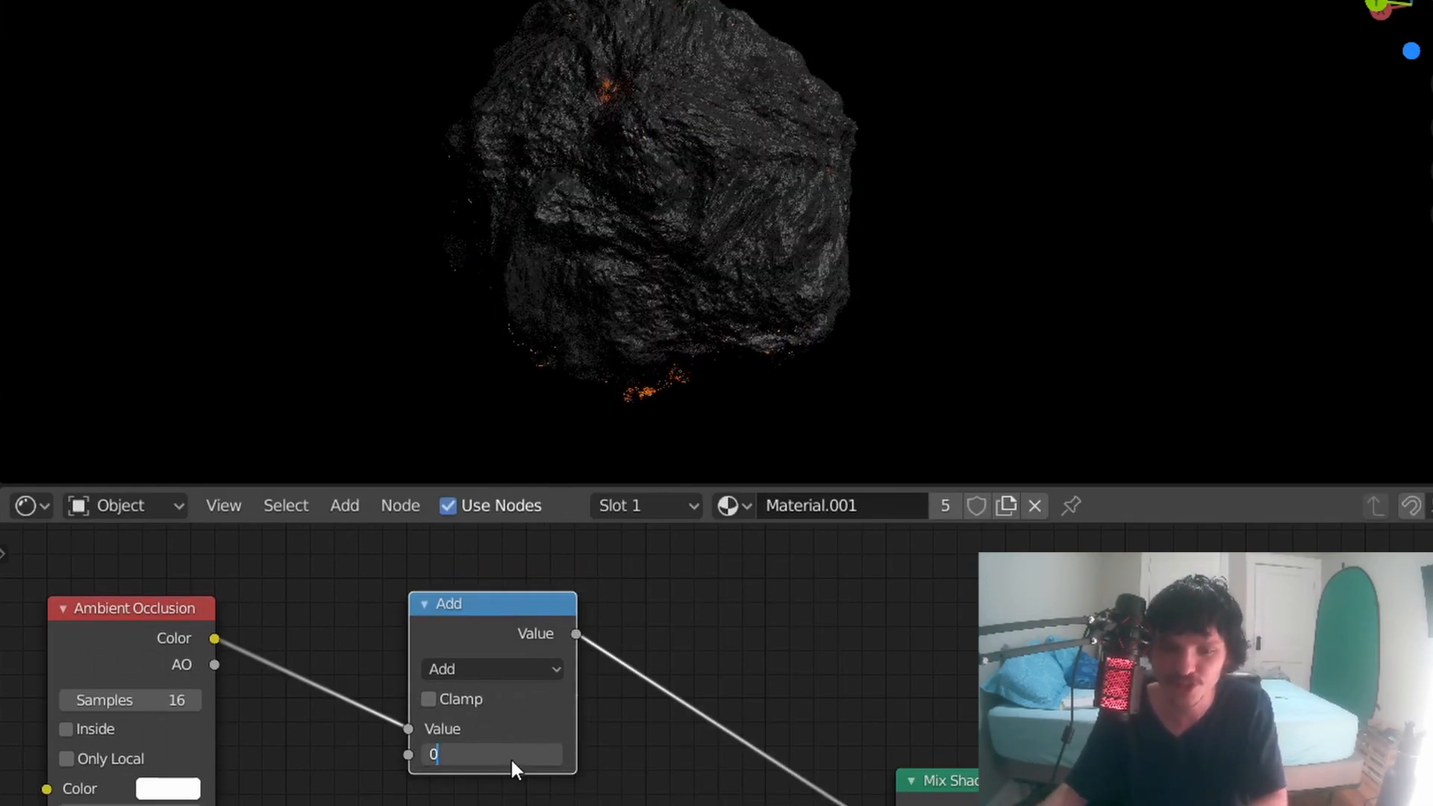
{"action": "type", "text": ".05"}
{"action": "key", "text": "Return"}
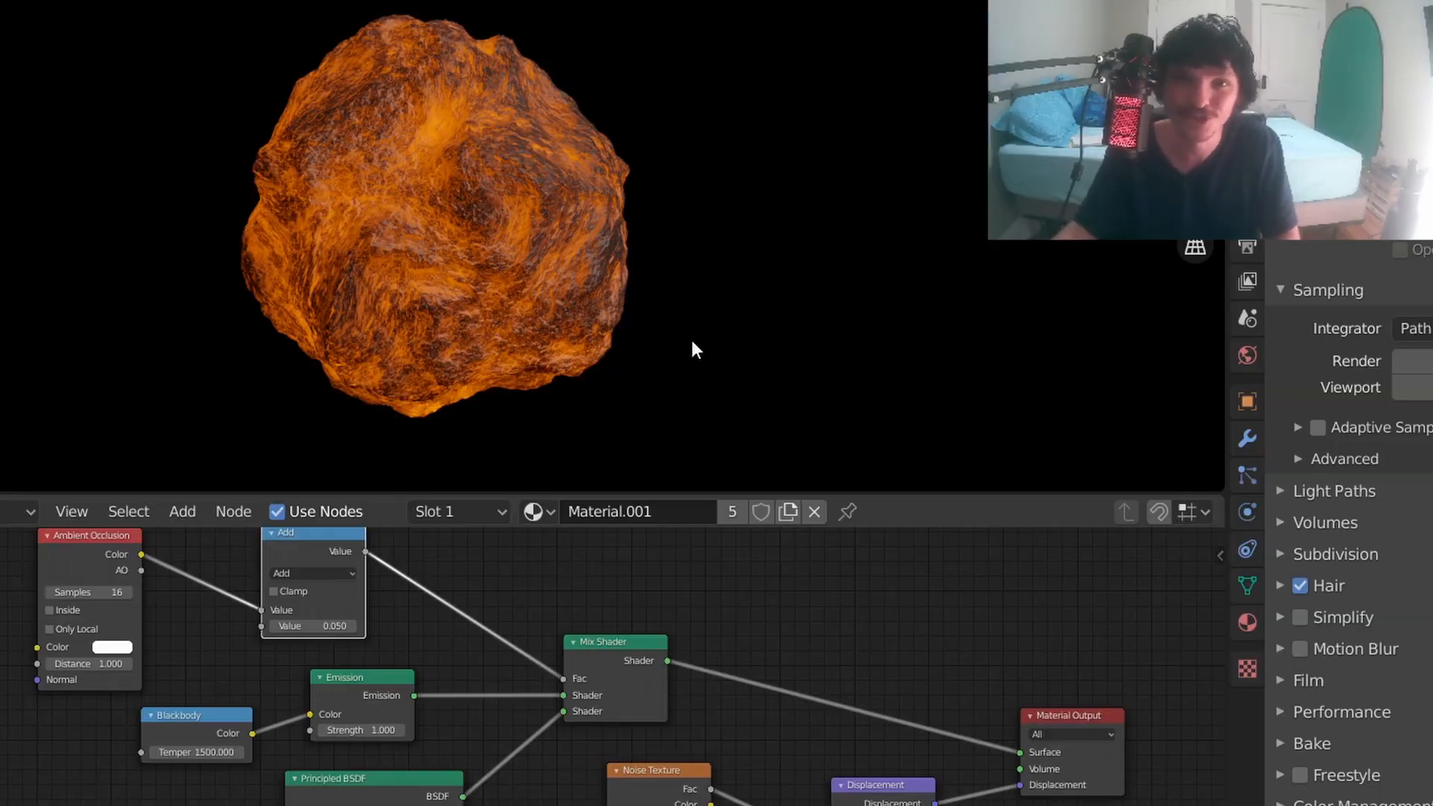
Step: Move the Noise Texture, Displacement and Material Output nodes together, farther away from the Mix Shader
{"action": "middle_click_drag", "start_coordinate": [970, 695], "coordinate": [535, 571]}
{"action": "left_click_drag", "start_coordinate": [900, 788], "coordinate": [217, 607]}
{"action": "key", "text": "g"}
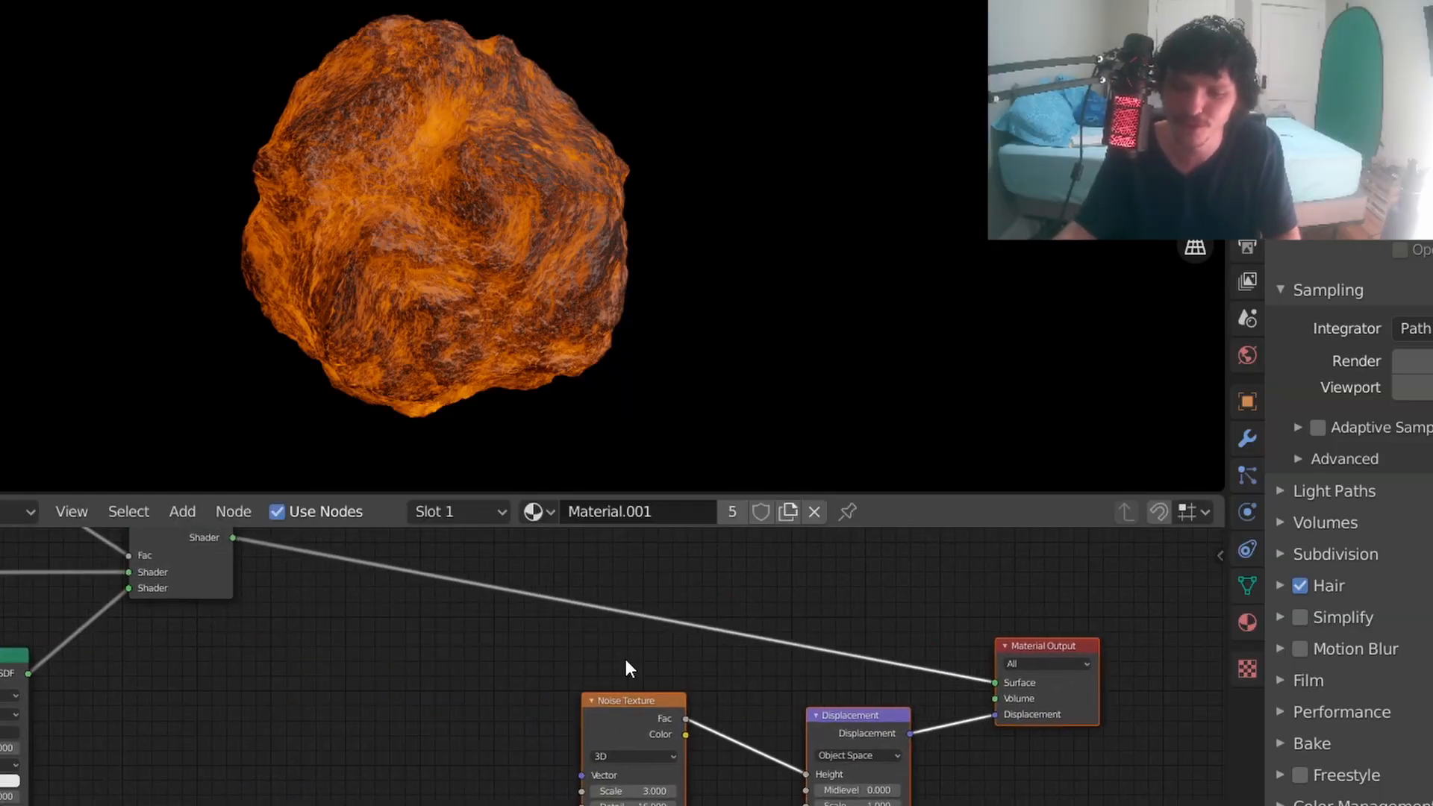
Step: Try adding Texture Coordinate and Mapping nodes ahead of the Noise Texture and shifting the Mapping node's X location
{"action": "key", "text": "ctrl+t"}
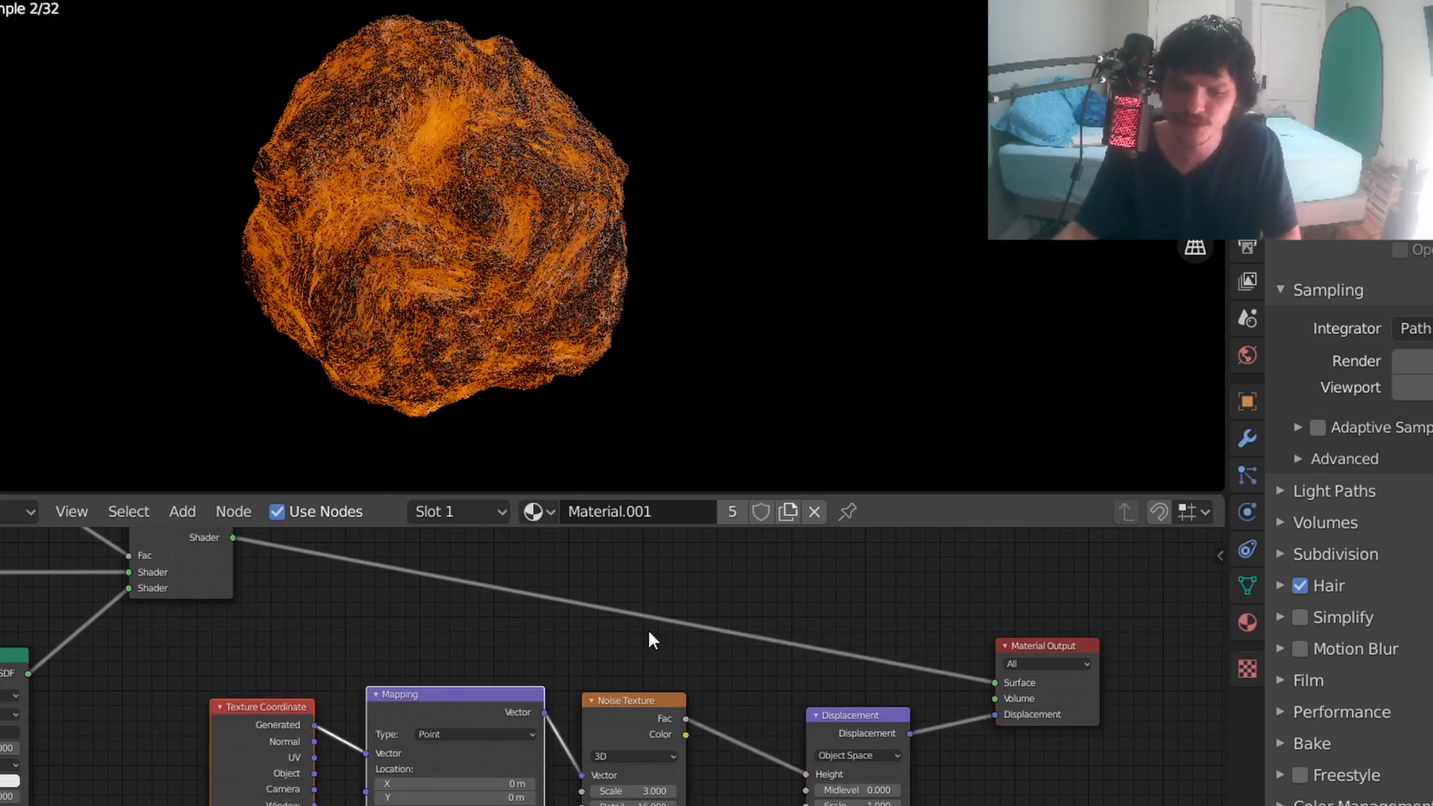
{"action": "scroll", "coordinate": [477, 706], "scroll_direction": "up", "scroll_amount": 2}
{"action": "middle_click_drag", "start_coordinate": [382, 756], "coordinate": [355, 705]}
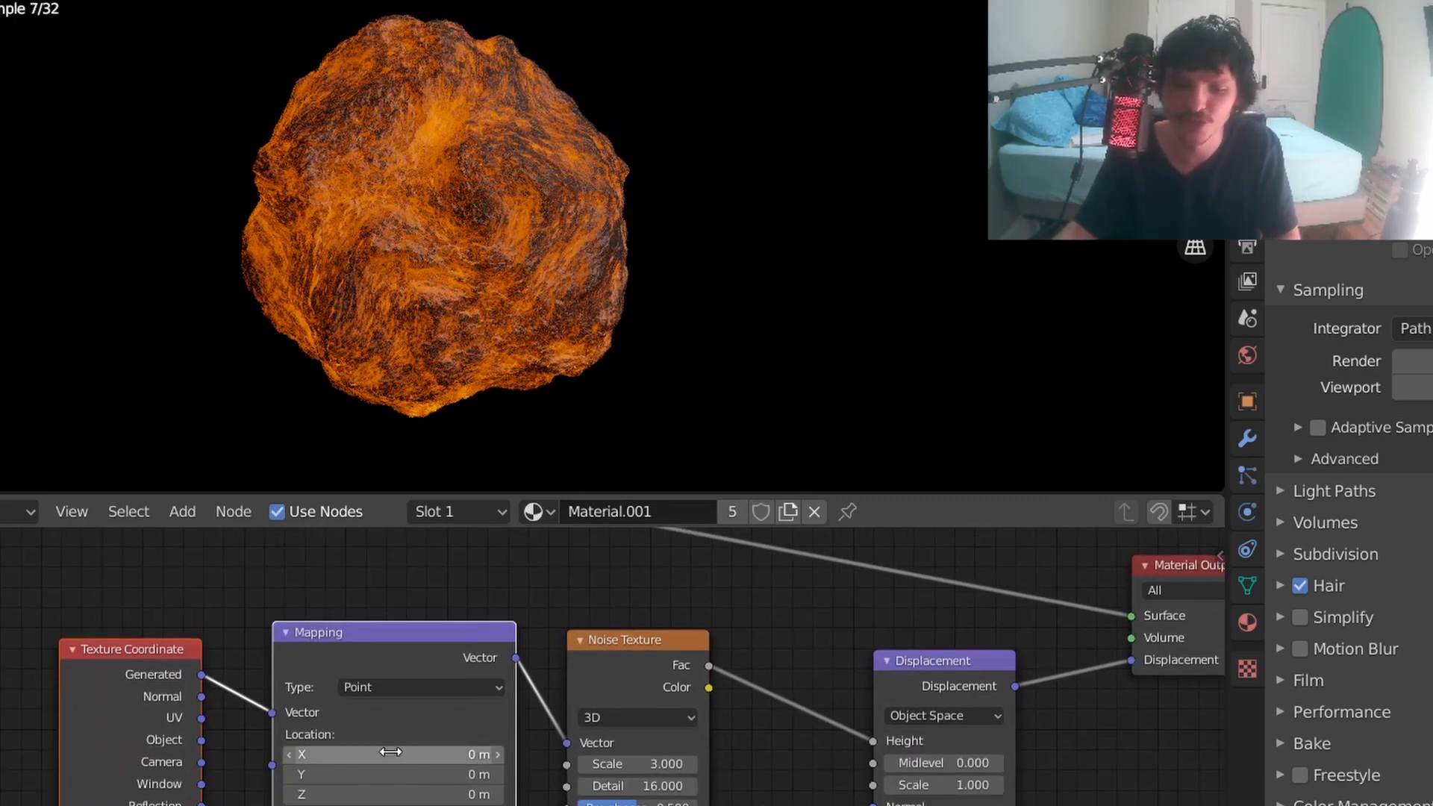
{"action": "left_click_drag", "start_coordinate": [383, 755], "coordinate": [413, 755]}
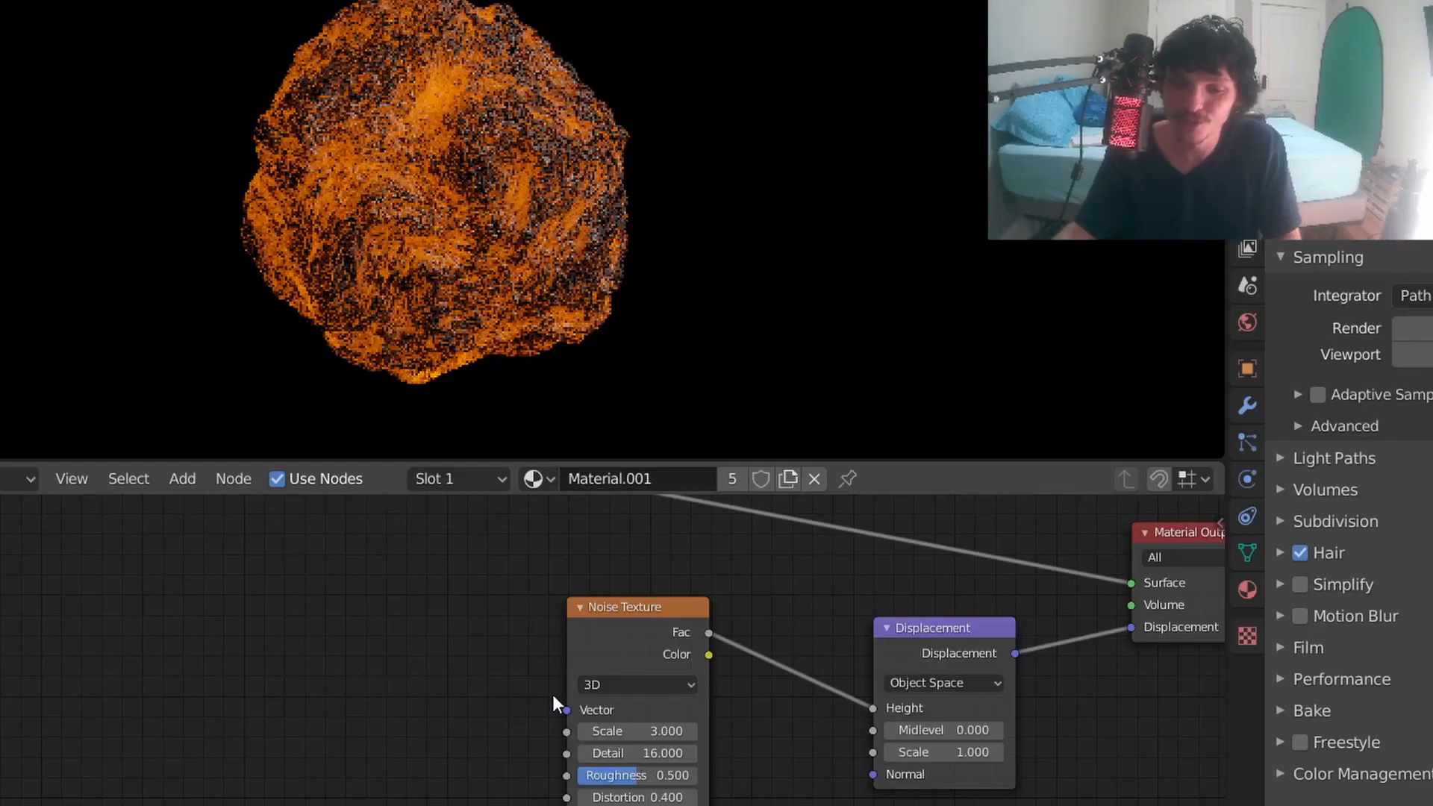
Step: Switch the Noise Texture node to 4D and set its W value to 0.640
{"action": "left_click", "coordinate": [621, 684]}
{"action": "left_click", "coordinate": [619, 773]}
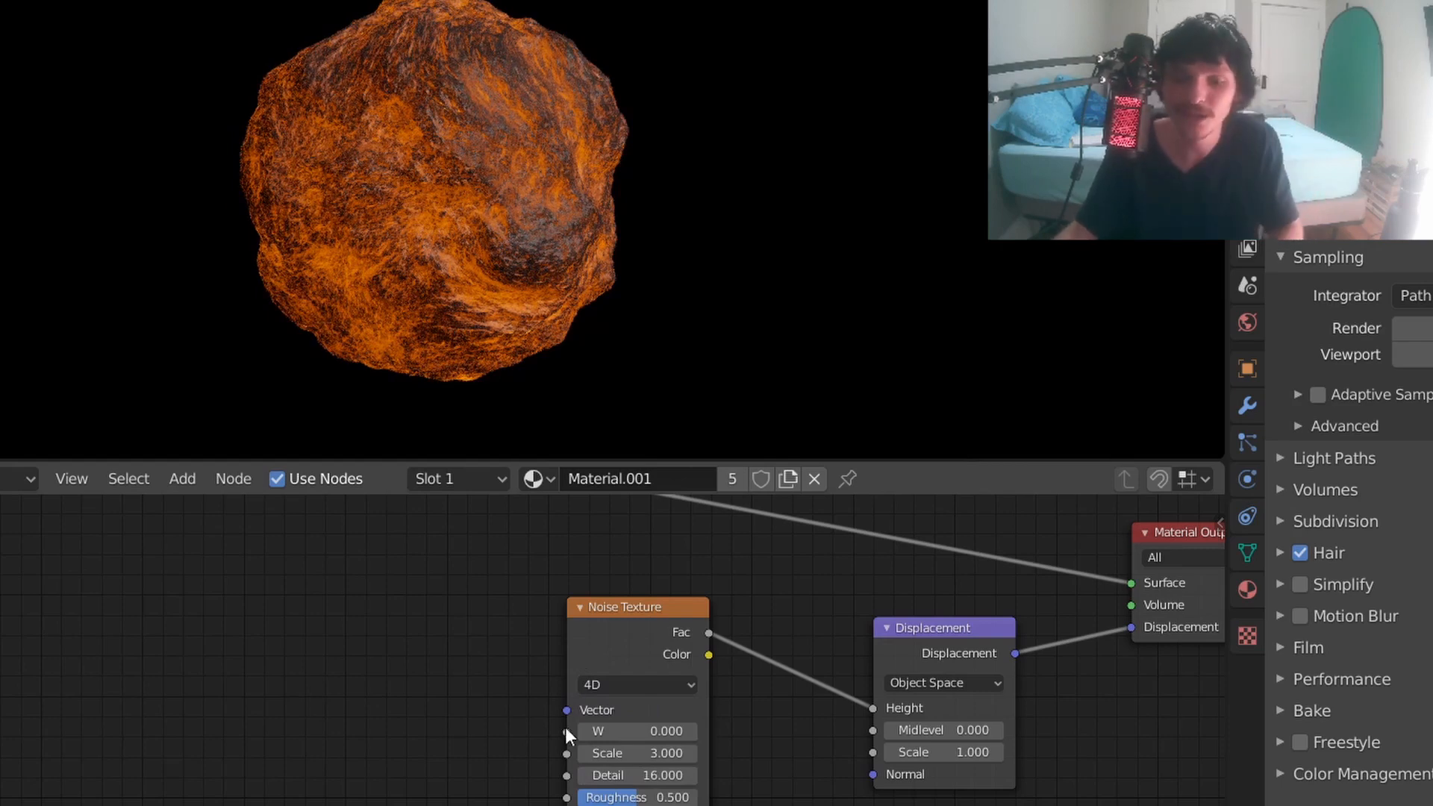
{"action": "scroll", "coordinate": [565, 727], "scroll_direction": "up", "scroll_amount": 2}
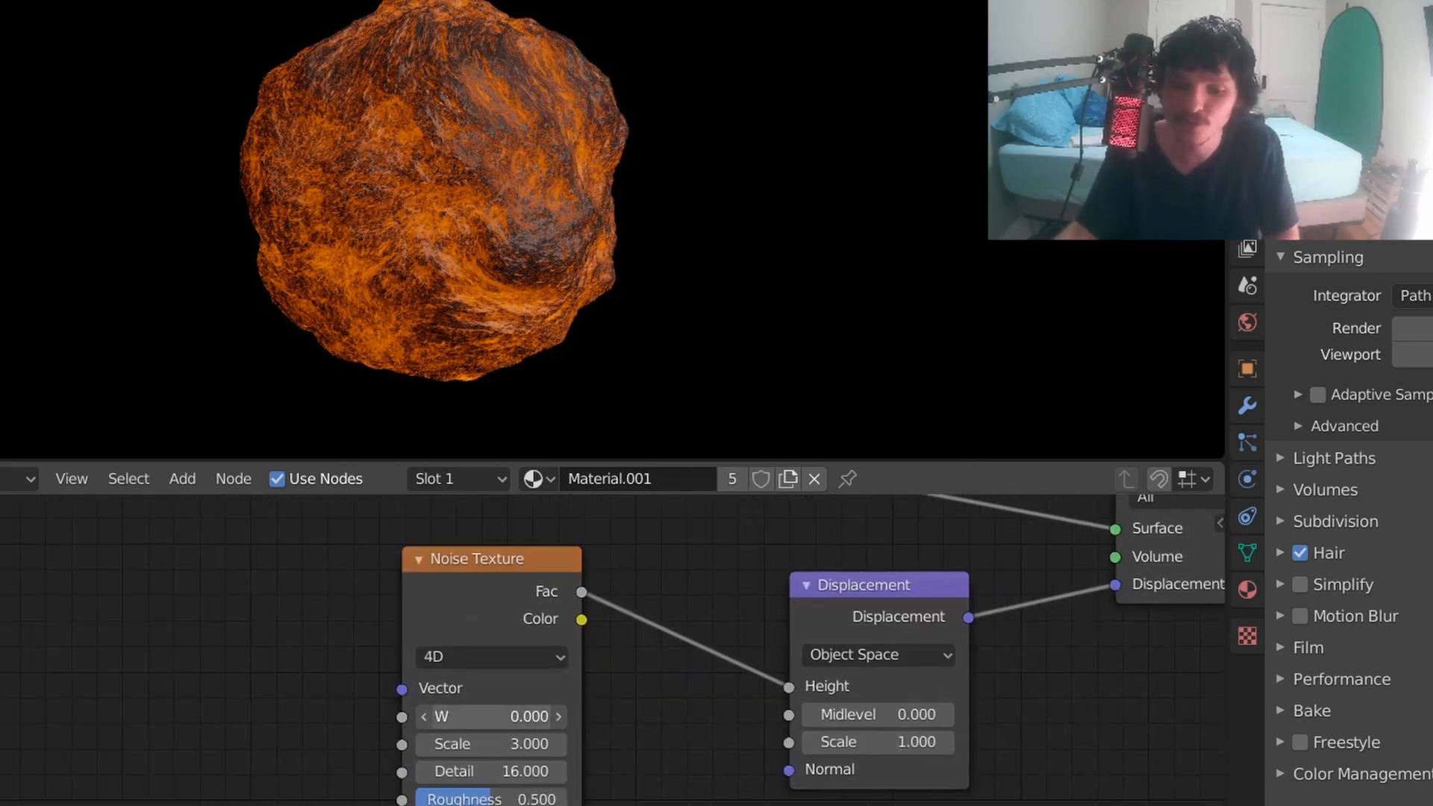
{"action": "left_click_drag", "start_coordinate": [493, 716], "coordinate": [533, 717]}
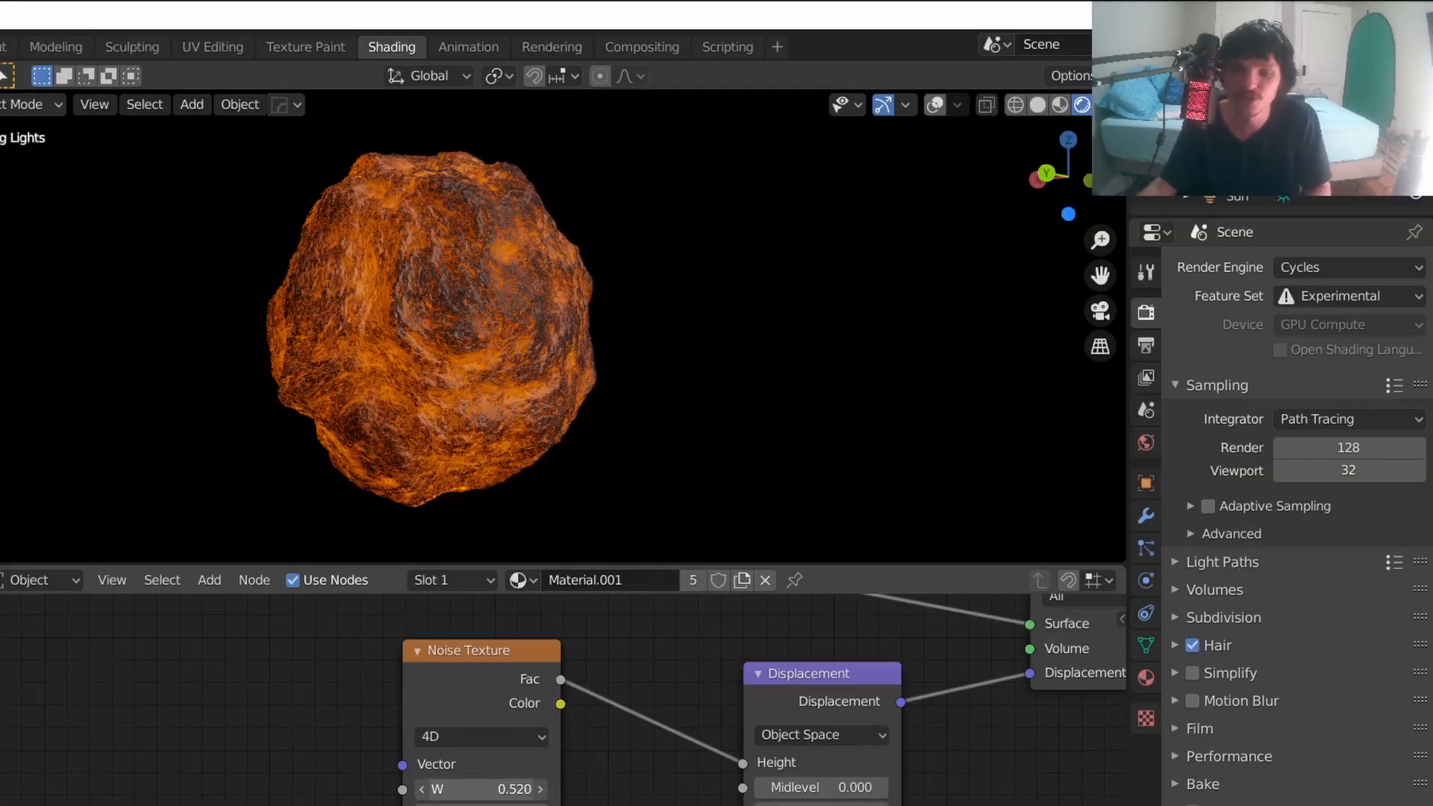
{"action": "left_click_drag", "start_coordinate": [545, 717], "coordinate": [564, 718]}
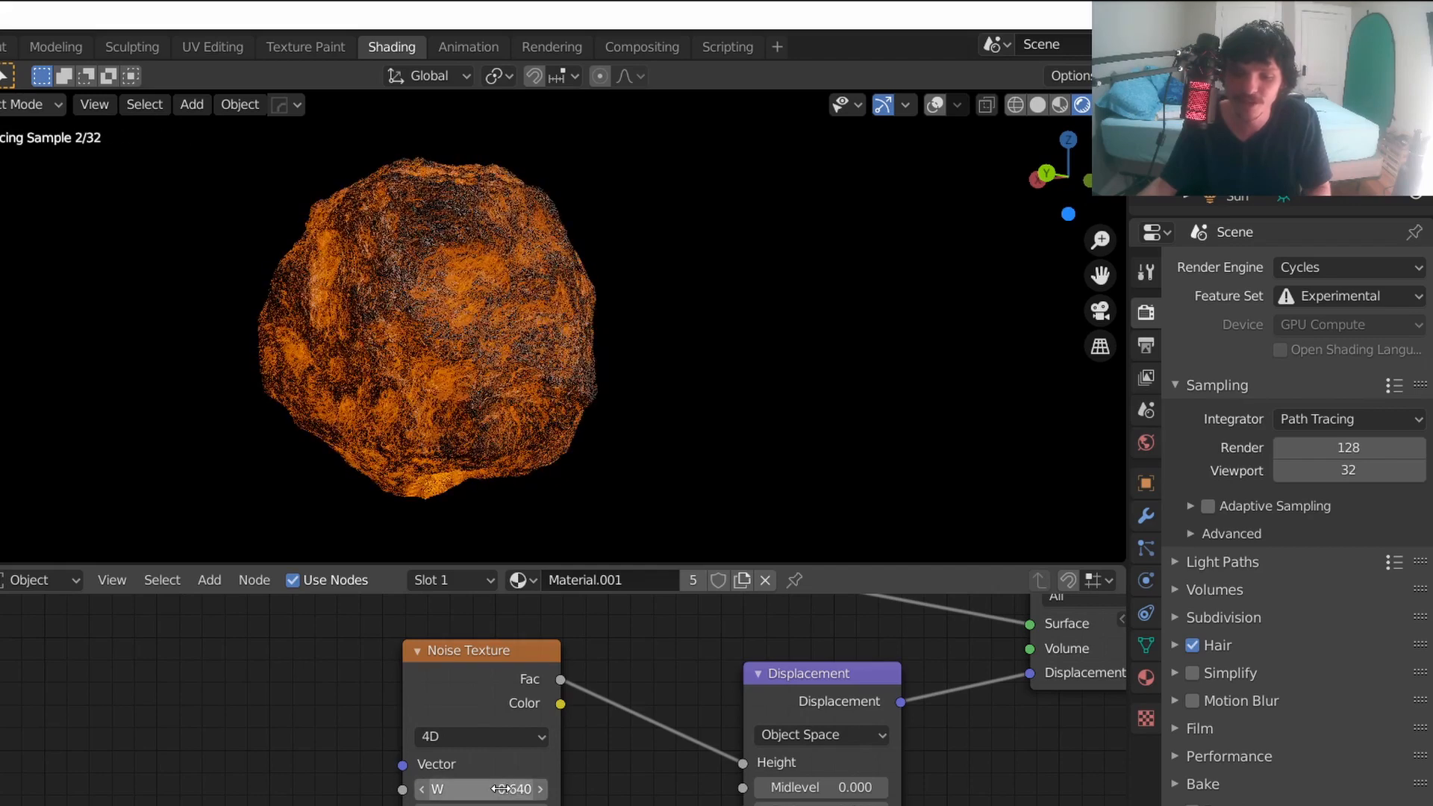
Step: Delete the displaced sphere and add a plane mesh in its place
{"action": "key", "text": "x"}
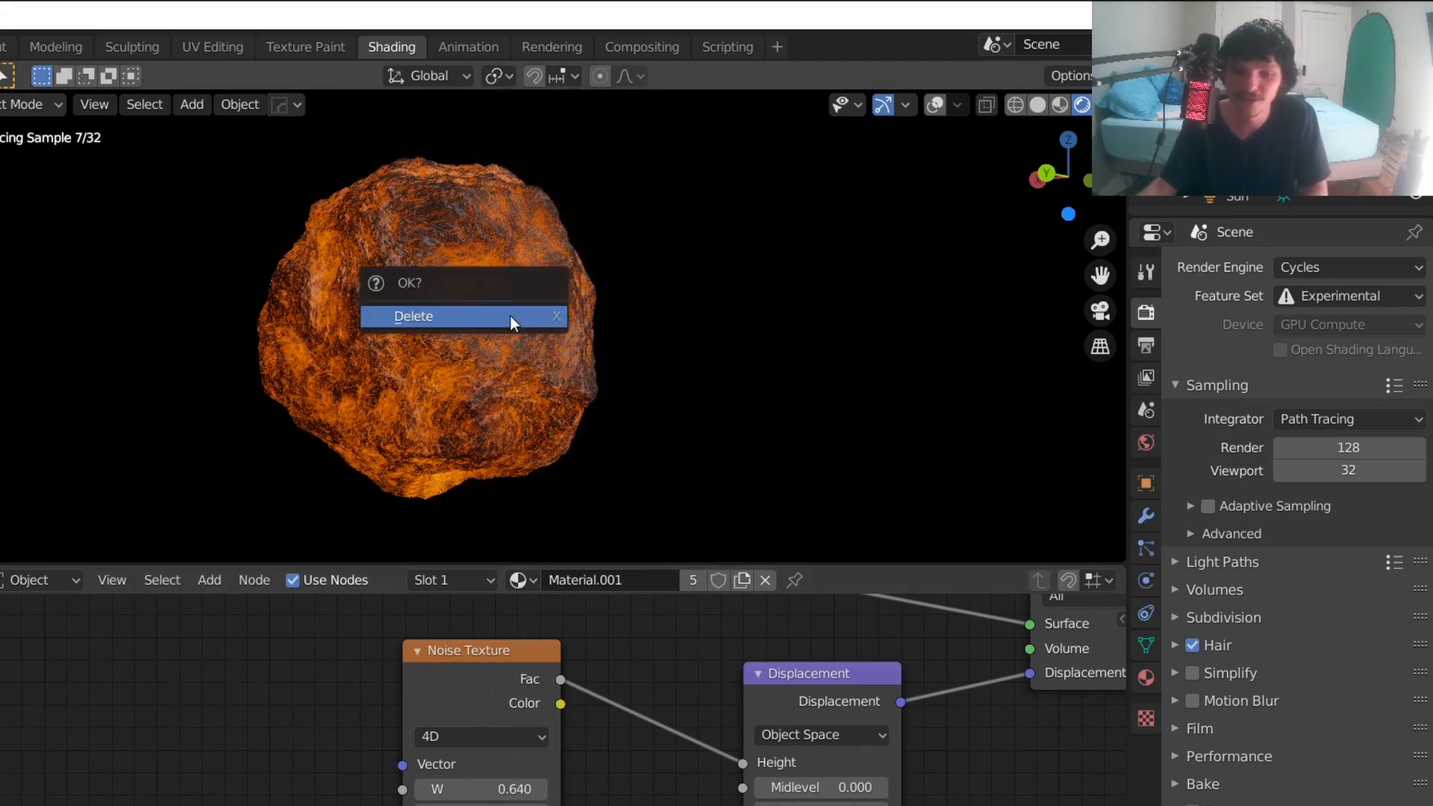
{"action": "left_click", "coordinate": [509, 316]}
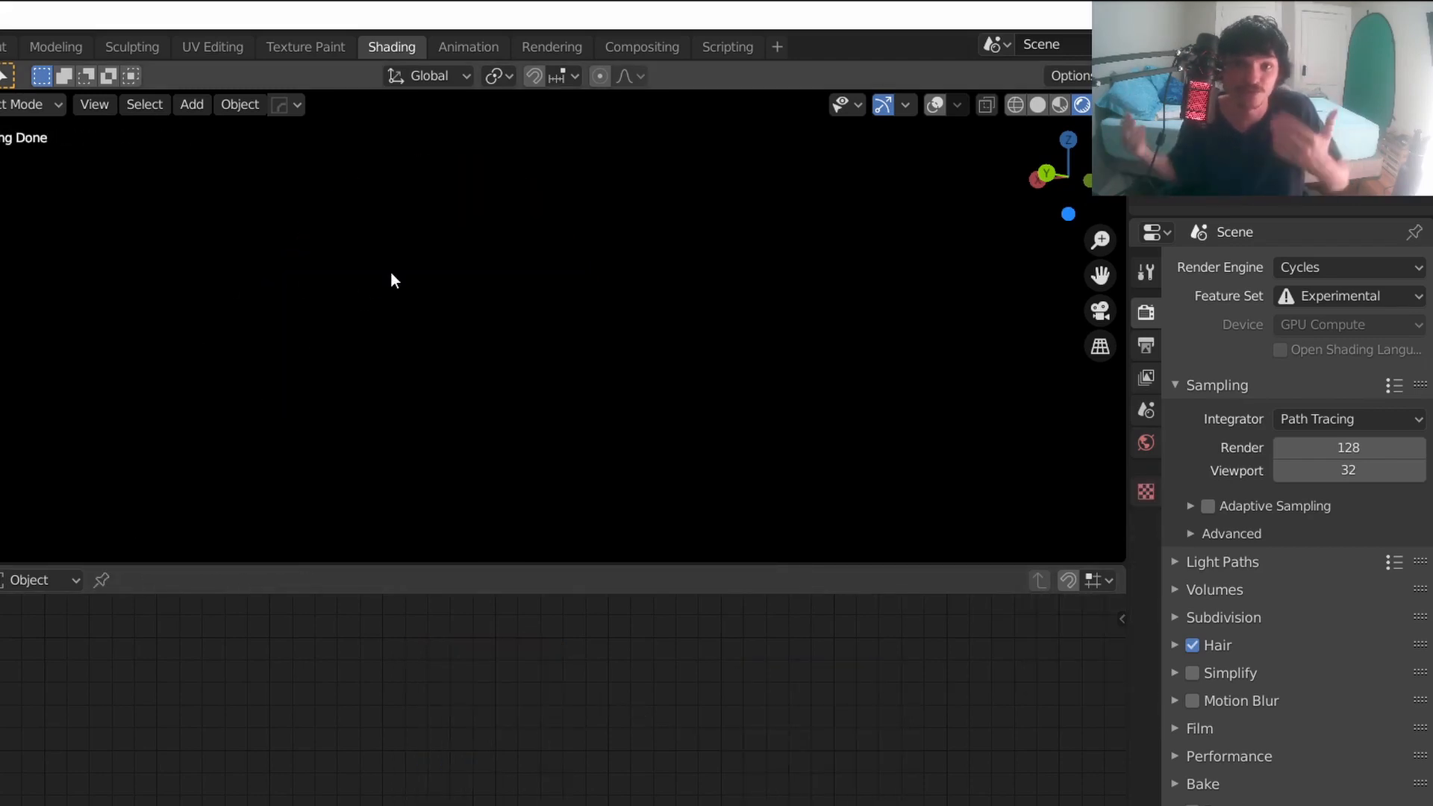
{"action": "key", "text": "shift+a"}
{"action": "mouse_move", "coordinate": [391, 273]}
{"action": "left_click", "coordinate": [496, 268]}
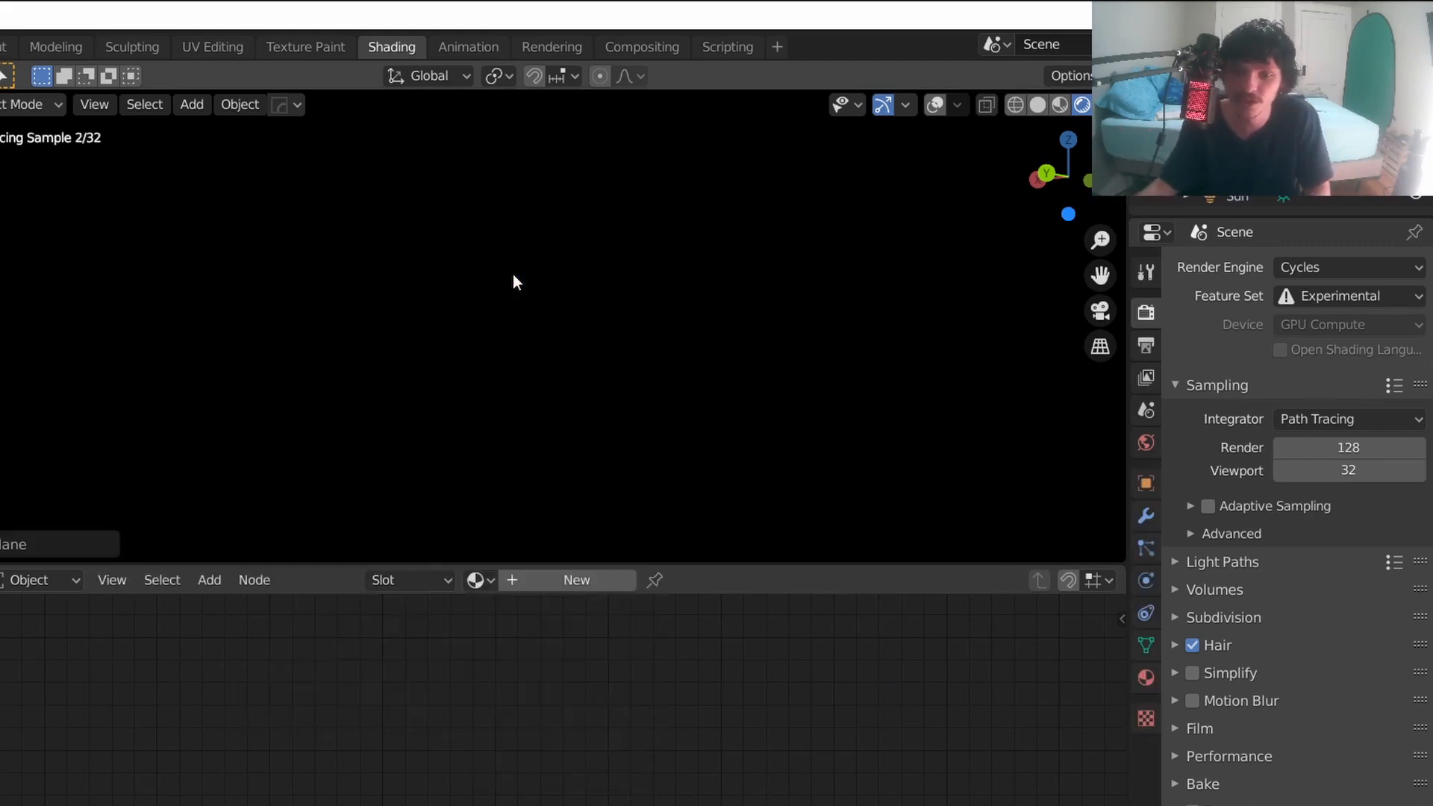
Step: Assign the existing Material.001 to the plane
{"action": "left_click", "coordinate": [476, 580]}
{"action": "left_click", "coordinate": [515, 636]}
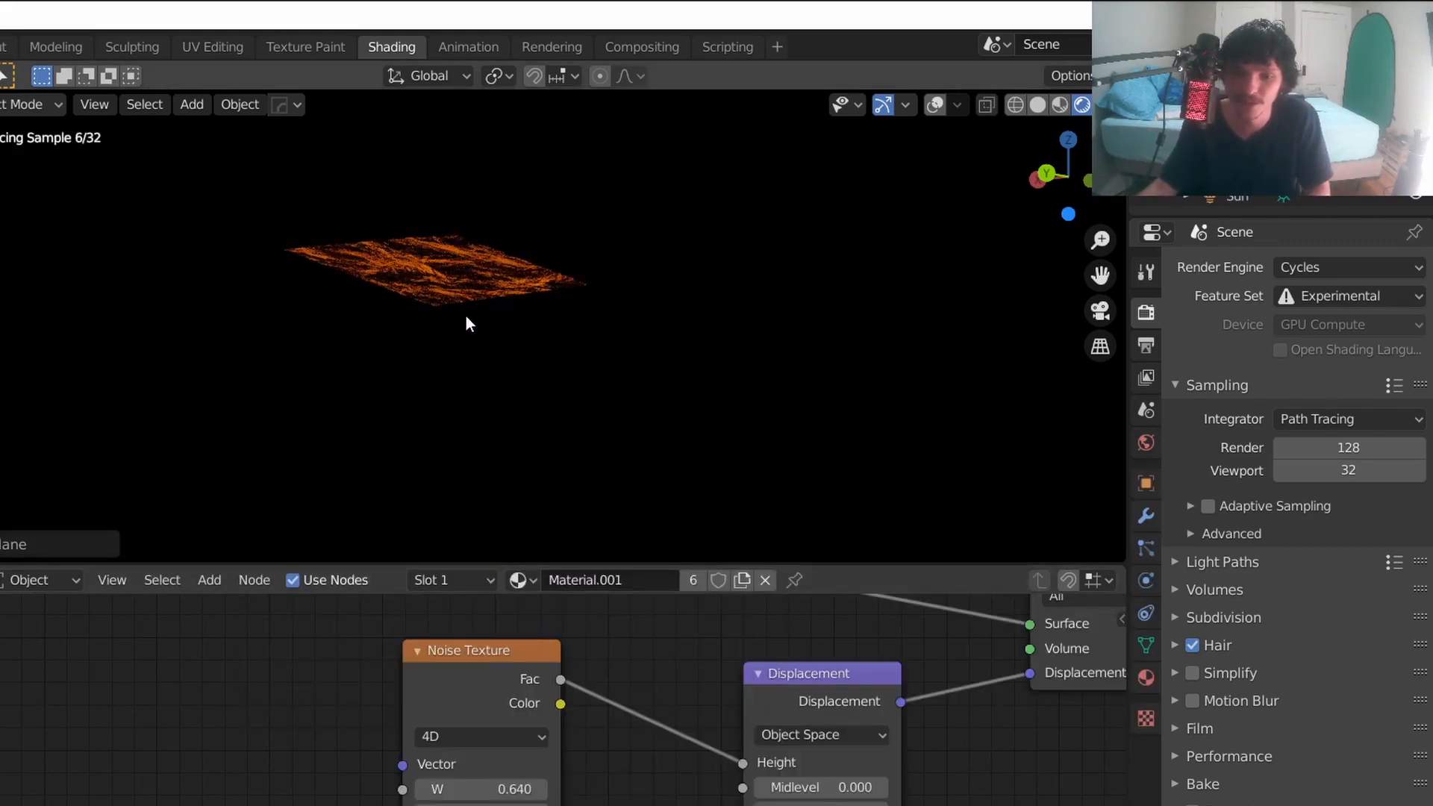
{"action": "scroll", "coordinate": [485, 376], "scroll_direction": "up", "scroll_amount": 3}
{"action": "middle_click_drag", "start_coordinate": [405, 195], "coordinate": [373, 375], "text": "shift"}
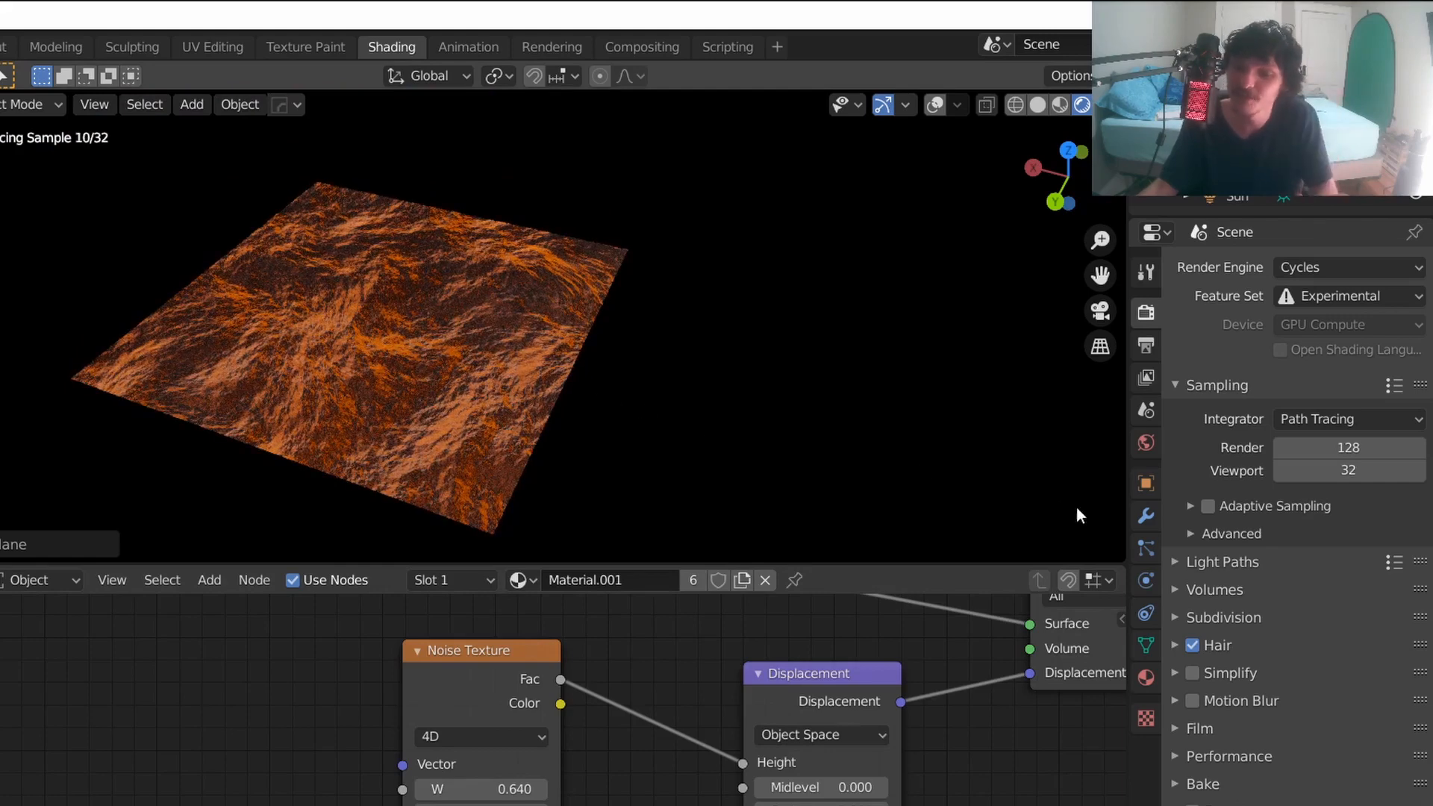
Step: Add a Subdivision Surface modifier to the plane, set to Simple with Adaptive subdivision enabled
{"action": "left_click", "coordinate": [1146, 515]}
{"action": "left_click", "coordinate": [1245, 269]}
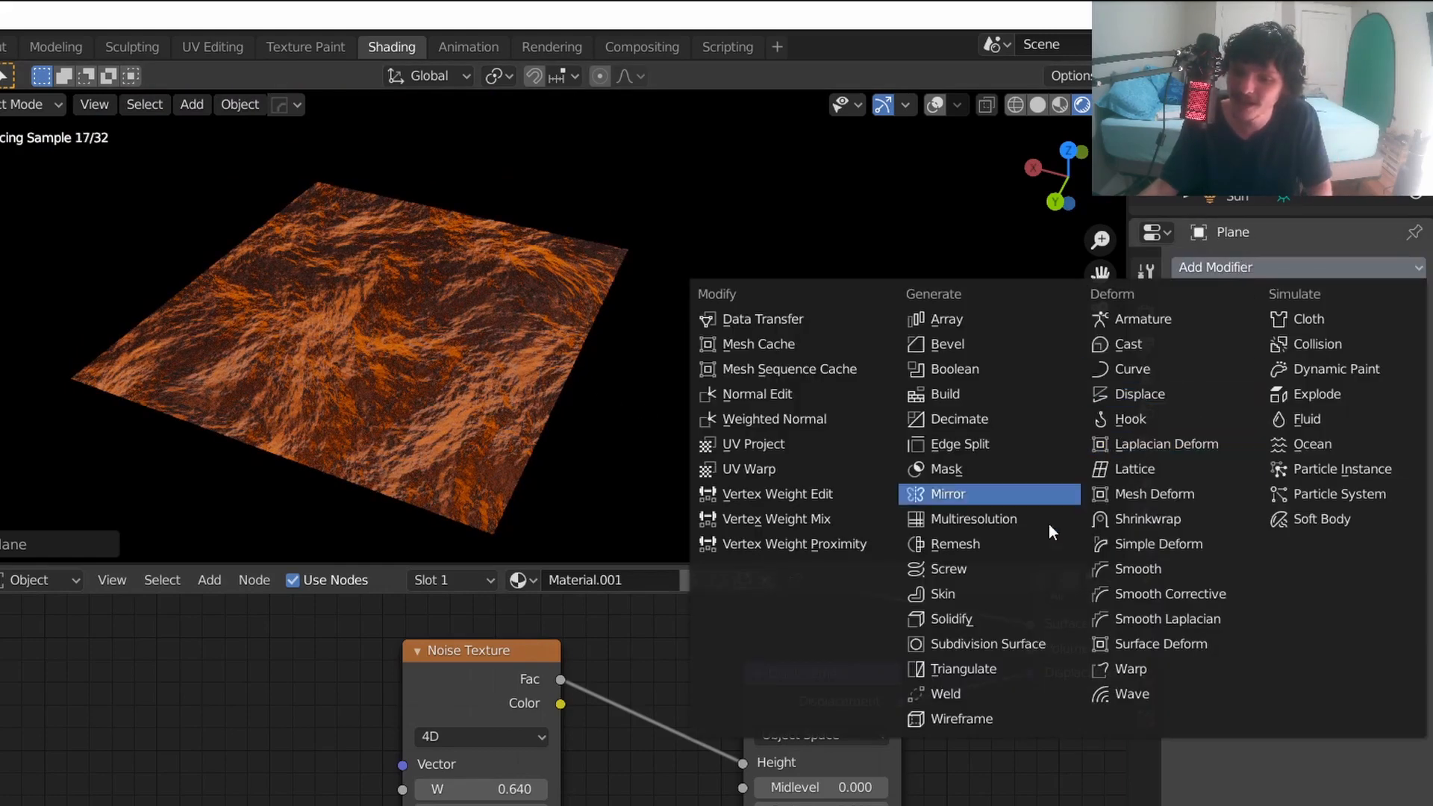
{"action": "left_click", "coordinate": [1032, 644]}
{"action": "left_click", "coordinate": [1342, 369]}
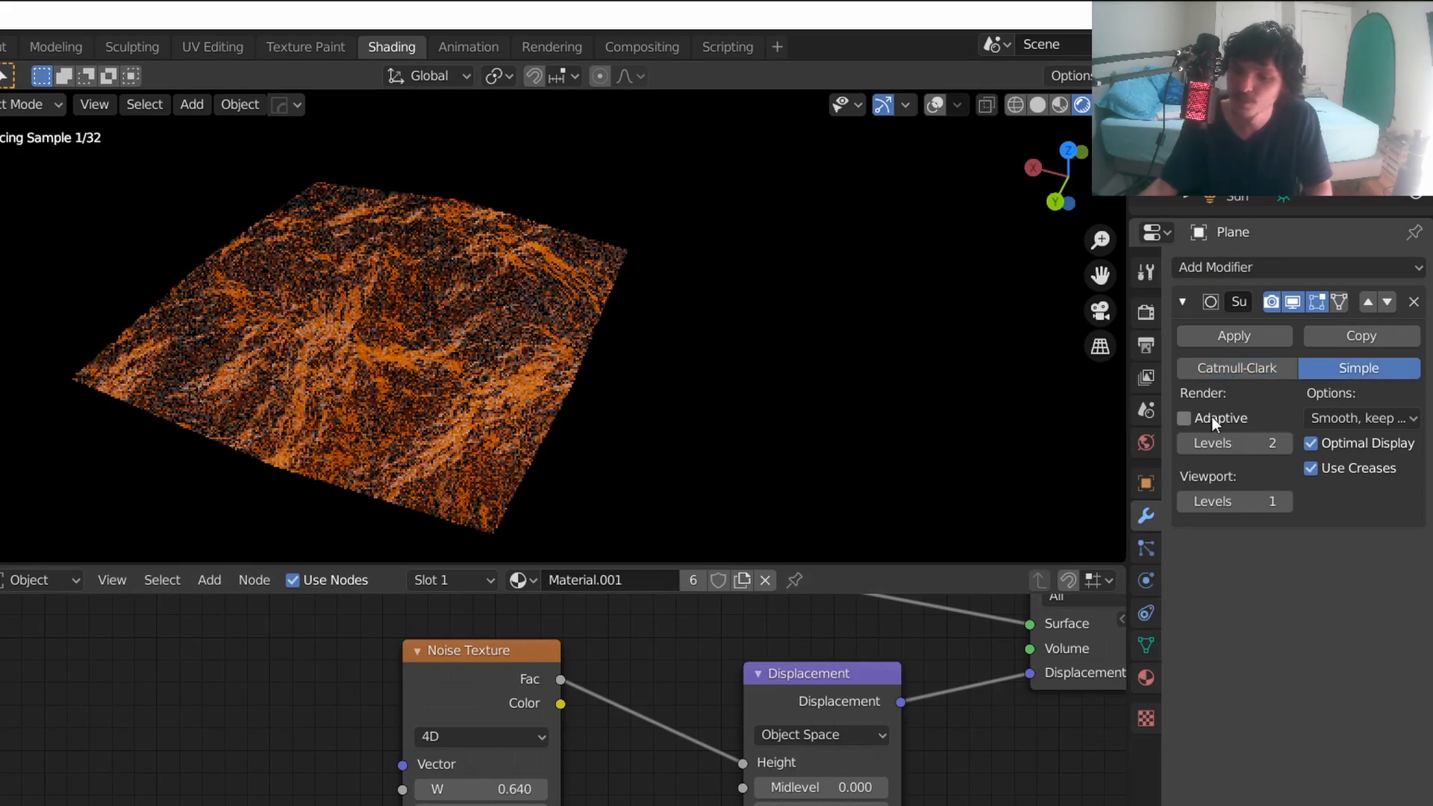
{"action": "left_click", "coordinate": [1189, 419]}
{"action": "middle_click_drag", "start_coordinate": [610, 292], "coordinate": [419, 276]}
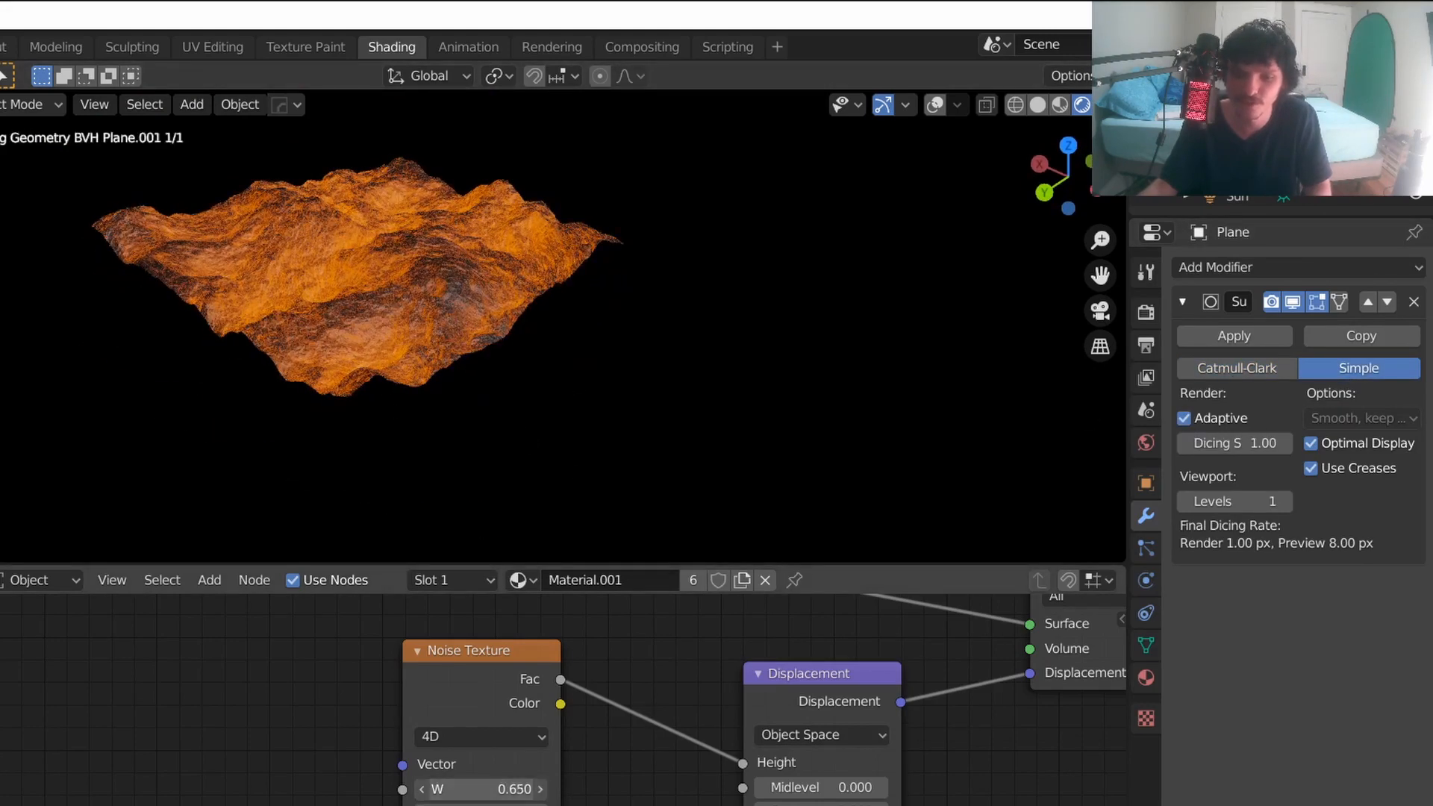
Step: Set the W value of the Noise Texture node to 0.730
{"action": "left_click_drag", "start_coordinate": [481, 789], "coordinate": [493, 789]}
{"action": "middle_click_drag", "start_coordinate": [466, 307], "coordinate": [475, 330], "text": "shift"}
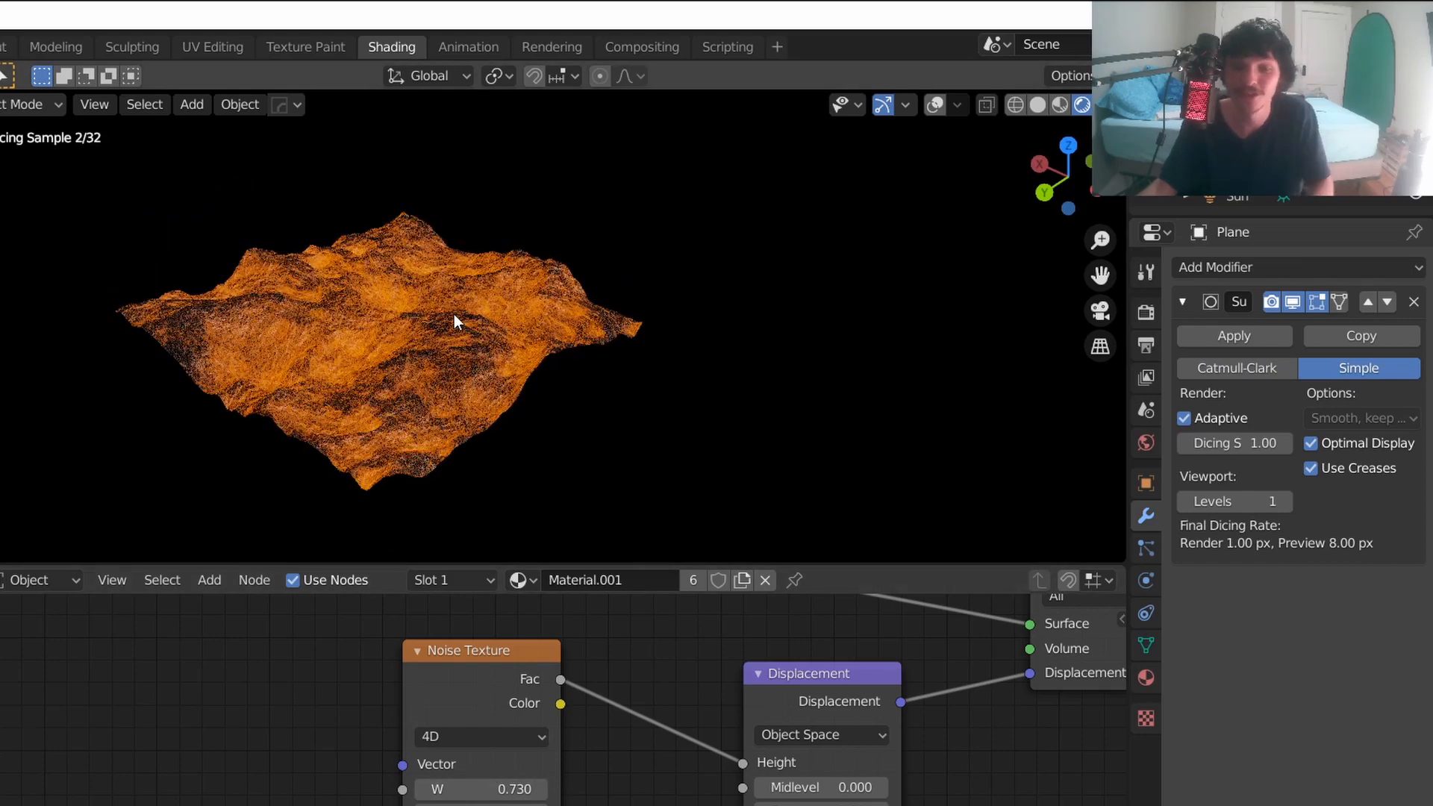
Step: Delete the displaced plane
{"action": "key", "text": "x"}
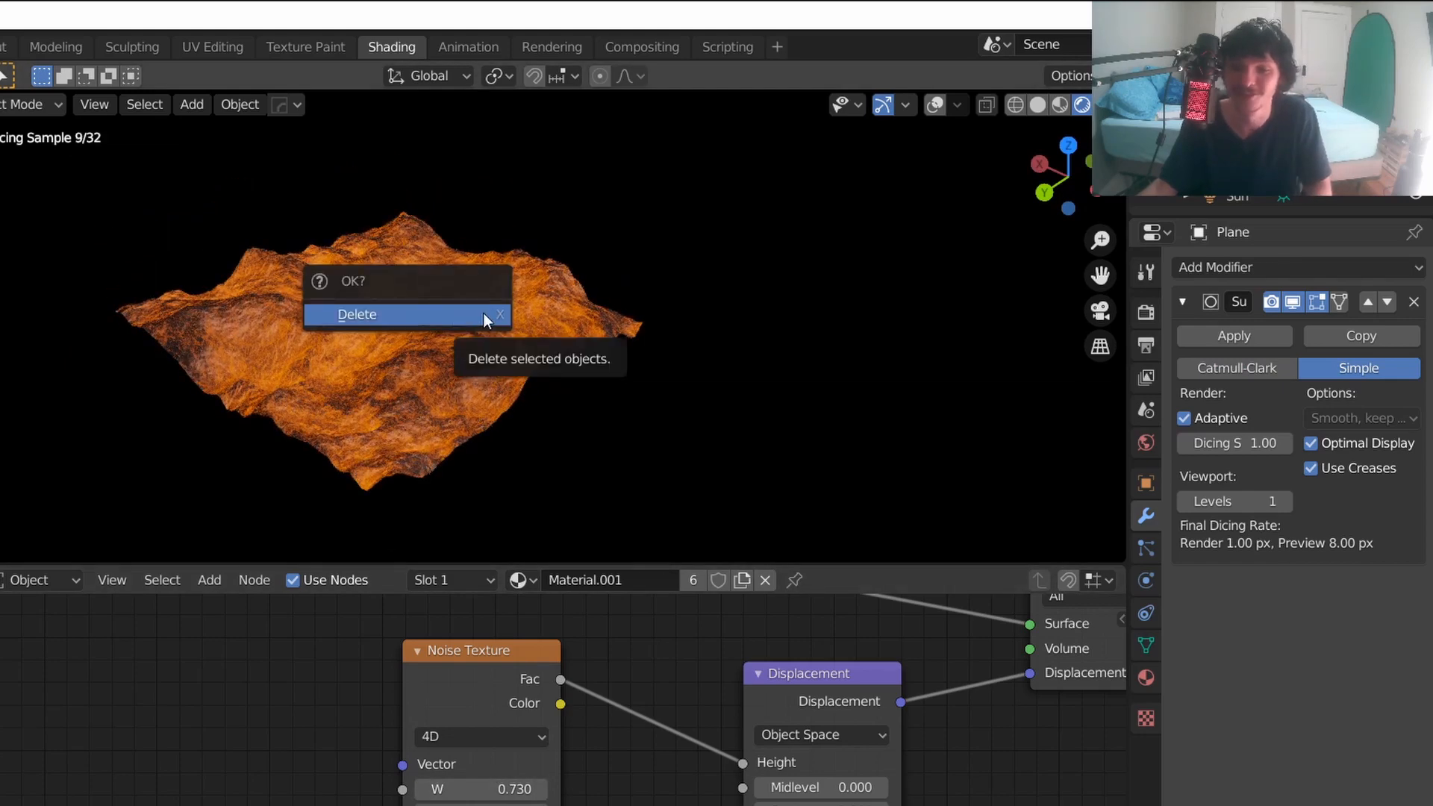